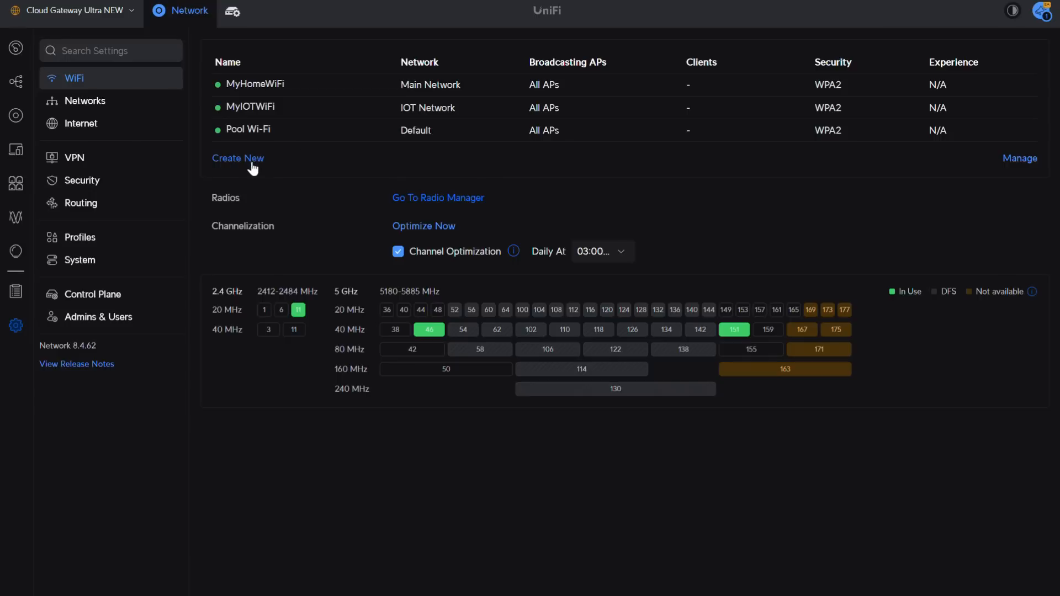
Start a new WiFi network, name it with the owner's first name plus "Home WiFi", and switch the advanced settings to Manual.
{"action": "left_click", "coordinate": [251, 160]}
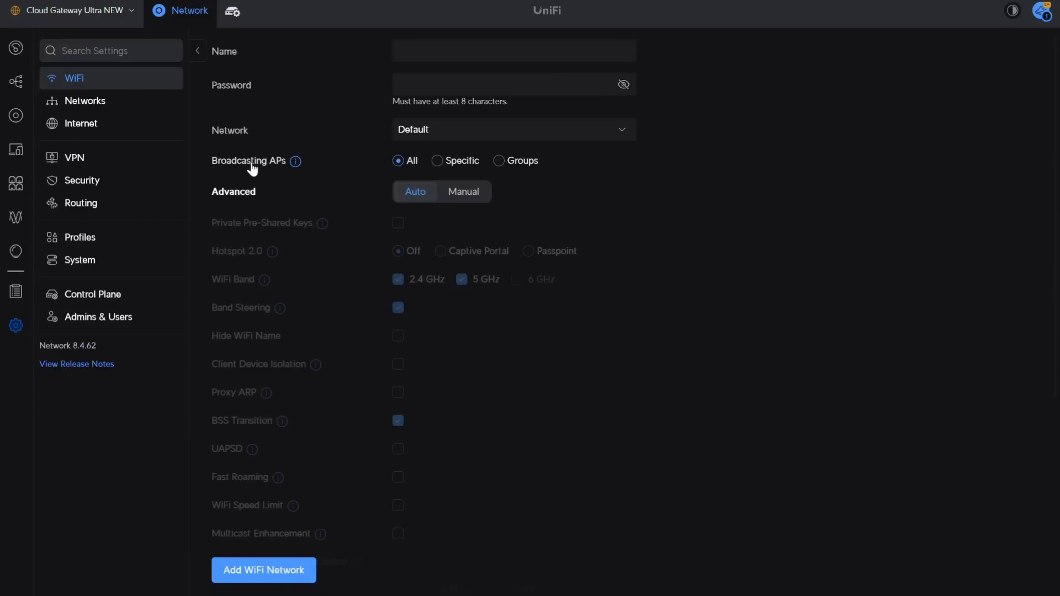
{"action": "left_click", "coordinate": [415, 51]}
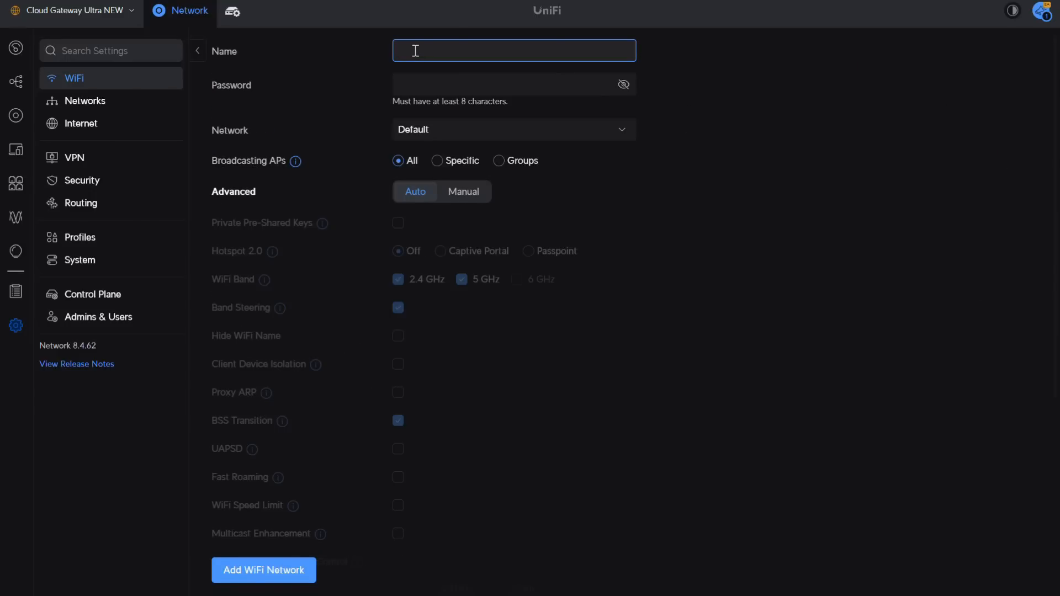
{"action": "type", "text": "Tim's Home WiFi"}
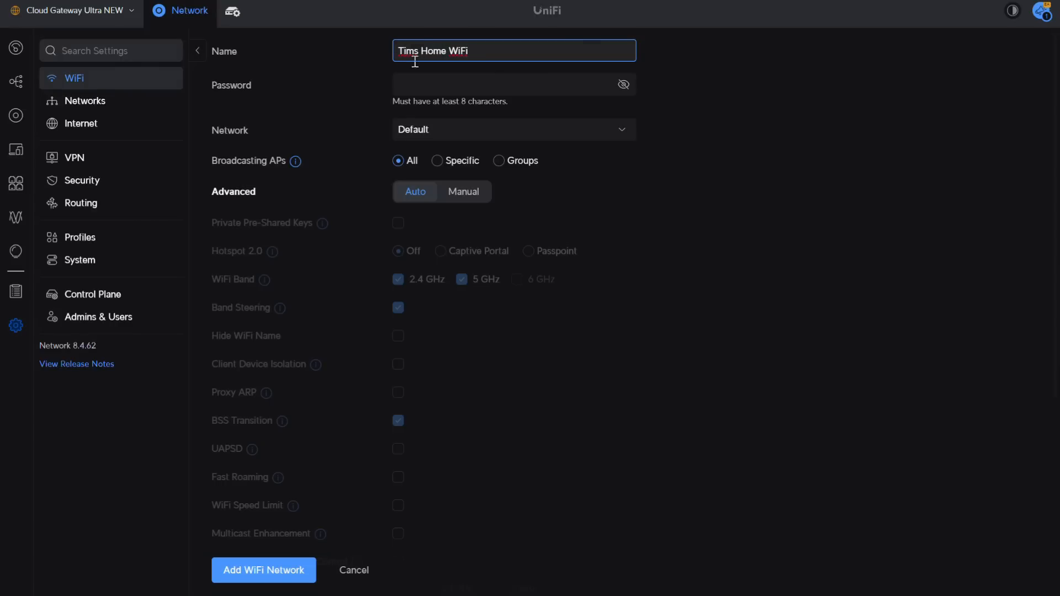
{"action": "left_click", "coordinate": [420, 85]}
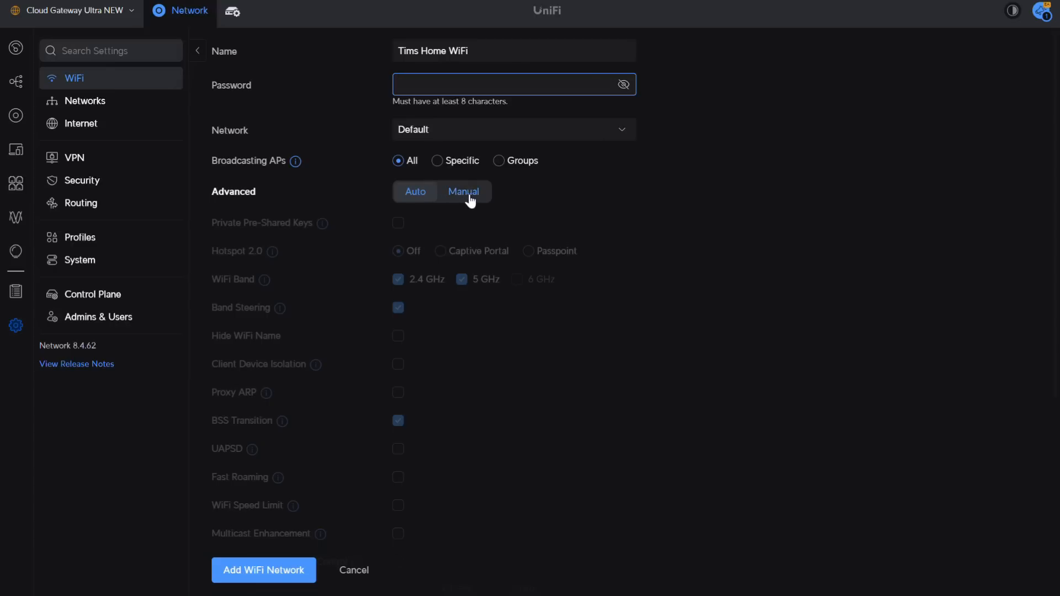
{"action": "left_click", "coordinate": [471, 202]}
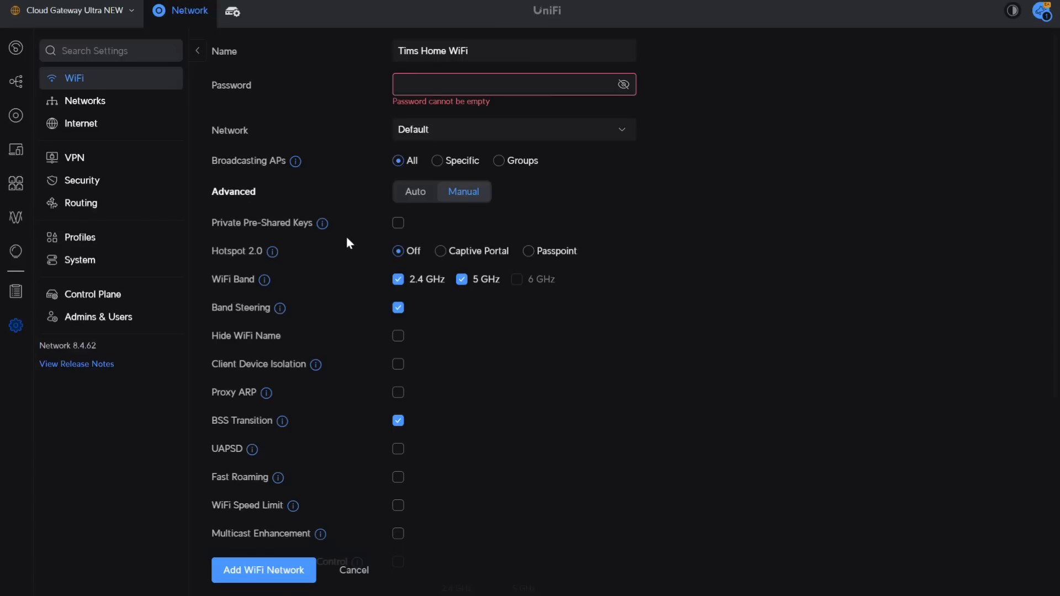
Try the WPA2/WPA3 security protocol and check its effect on the Private Pre-Shared Keys and WiFi Band options.
{"action": "mouse_move", "coordinate": [535, 276]}
{"action": "scroll", "coordinate": [679, 338], "scroll_direction": "down", "scroll_amount": 6}
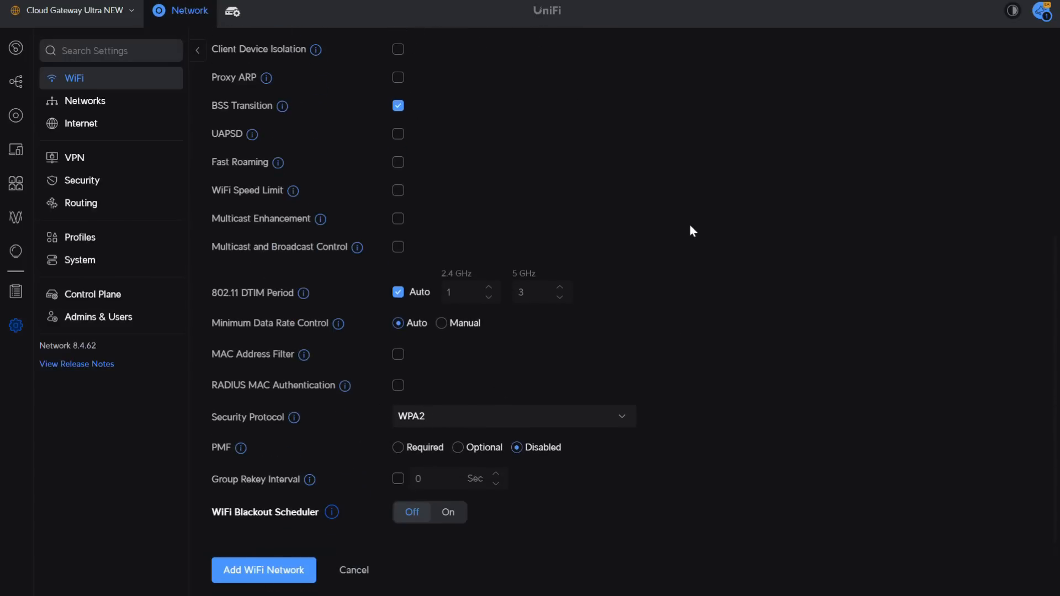
{"action": "scroll", "coordinate": [692, 223], "scroll_direction": "up", "scroll_amount": 4}
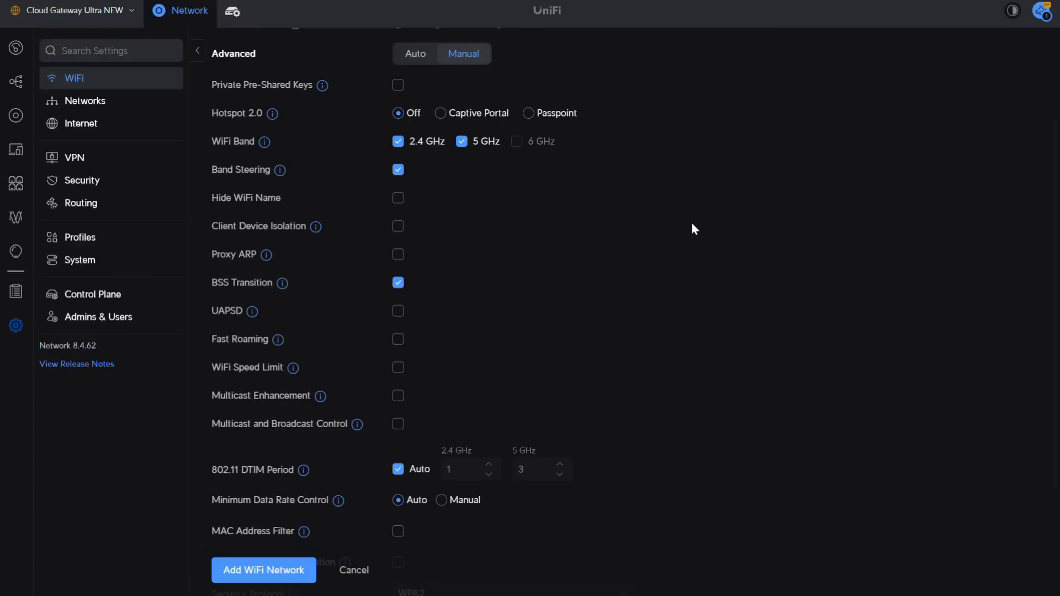
{"action": "scroll", "coordinate": [693, 225], "scroll_direction": "down", "scroll_amount": 3}
{"action": "left_click", "coordinate": [441, 444]}
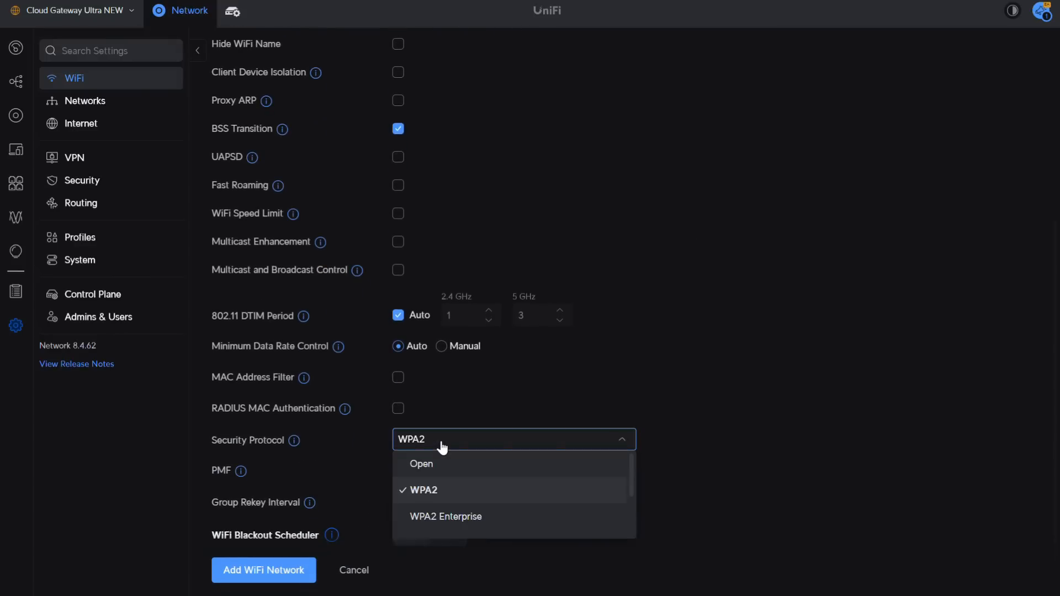
{"action": "scroll", "coordinate": [445, 530], "scroll_direction": "down", "scroll_amount": 2}
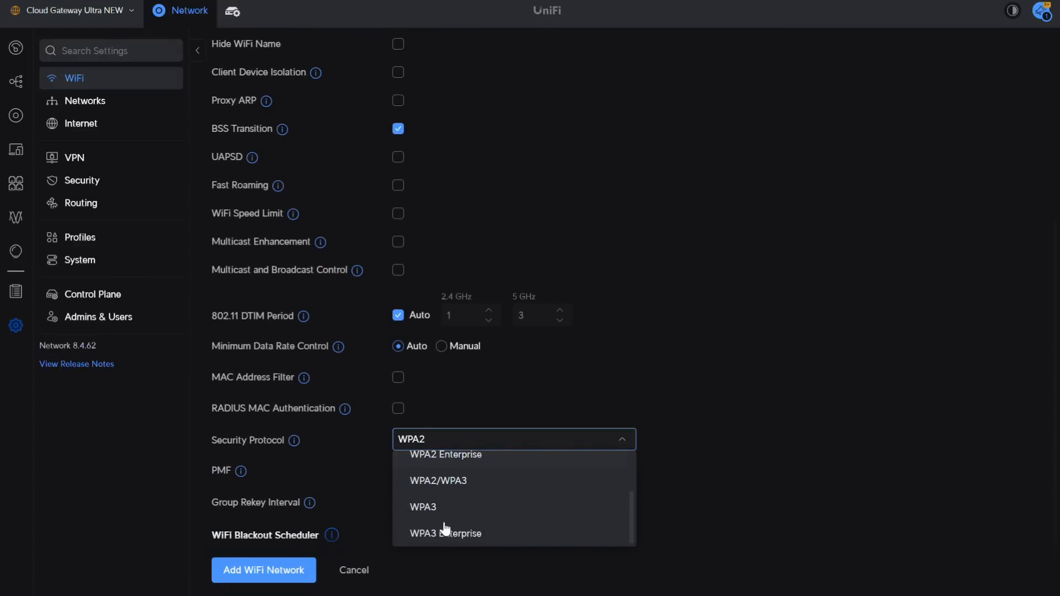
{"action": "left_click", "coordinate": [449, 497]}
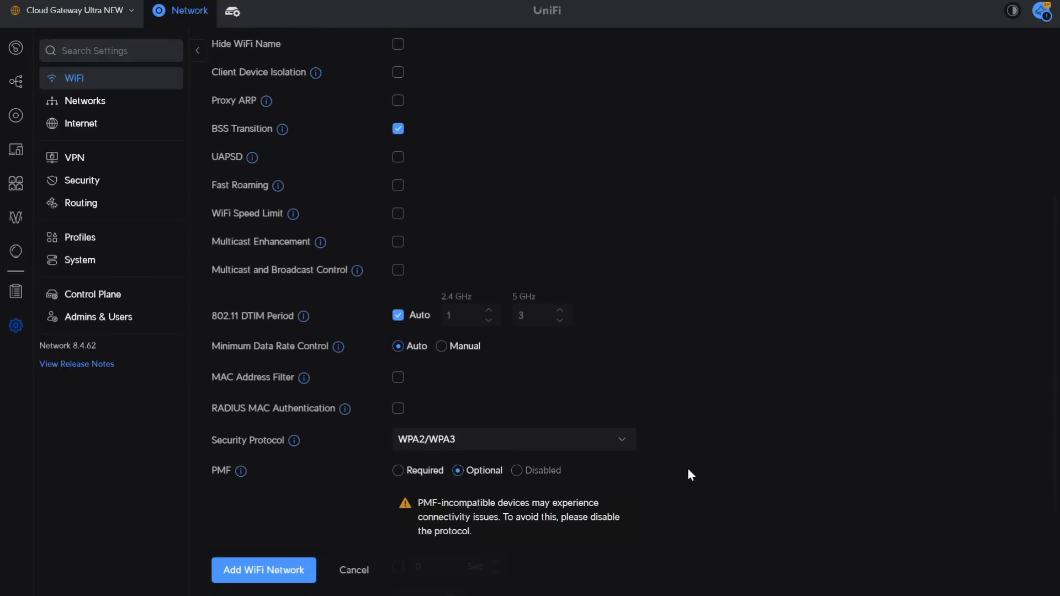
{"action": "scroll", "coordinate": [736, 393], "scroll_direction": "up", "scroll_amount": 3}
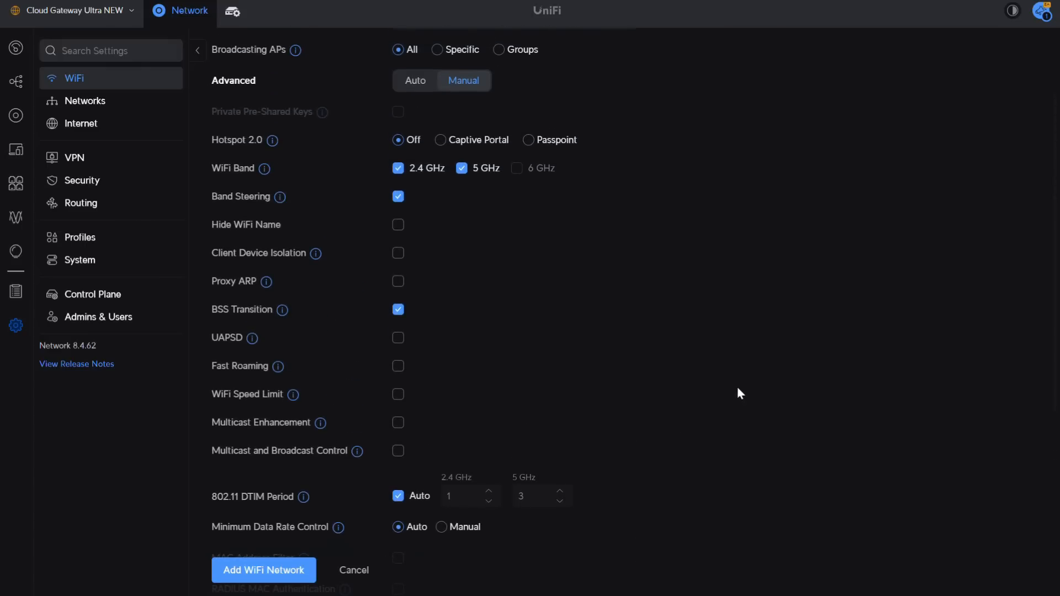
{"action": "scroll", "coordinate": [740, 393], "scroll_direction": "up", "scroll_amount": 1}
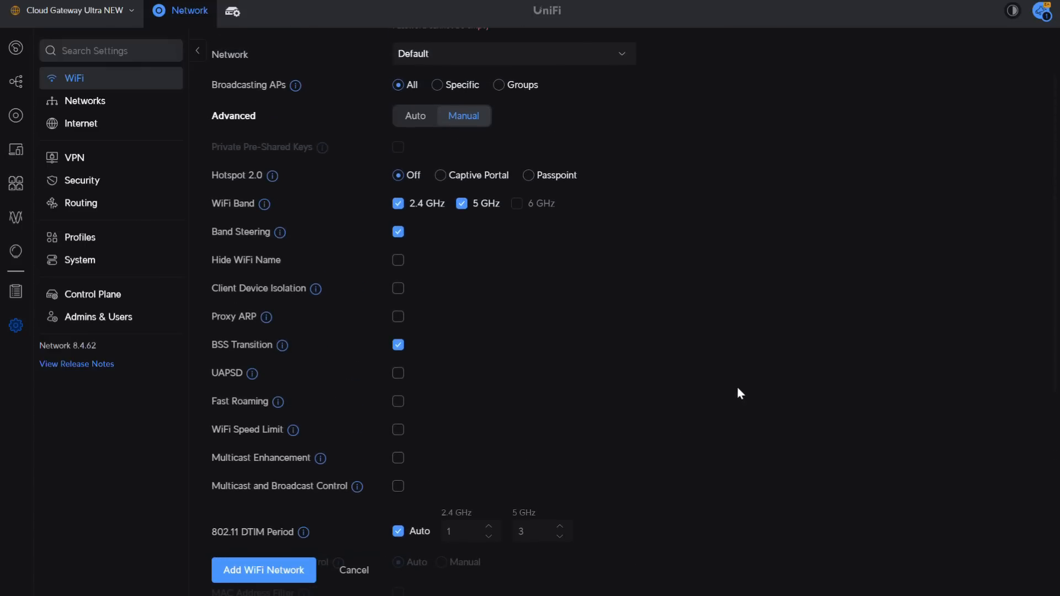
{"action": "mouse_move", "coordinate": [527, 207]}
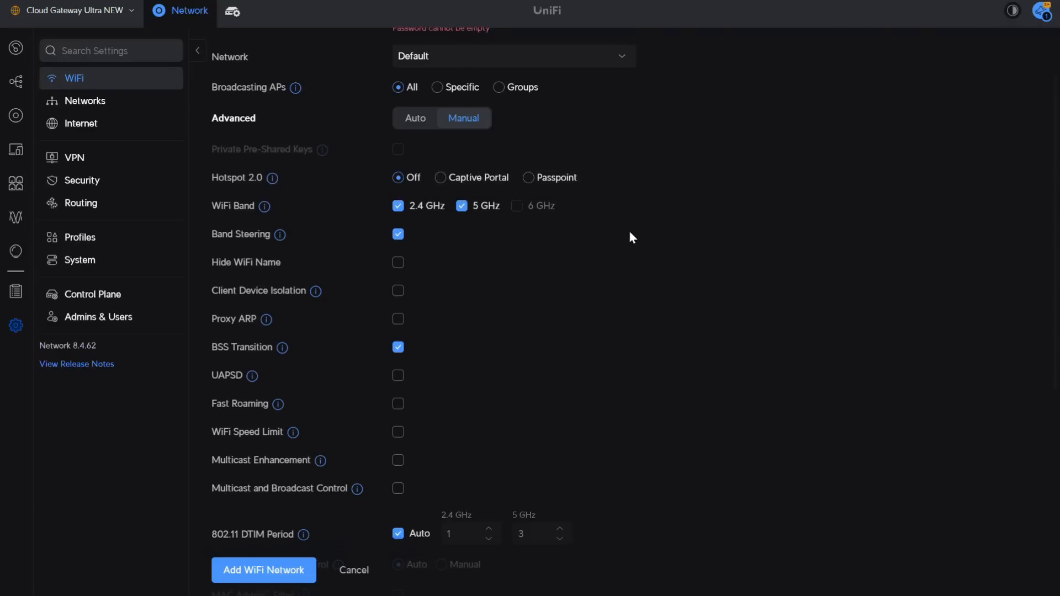
{"action": "scroll", "coordinate": [633, 238], "scroll_direction": "up", "scroll_amount": 2}
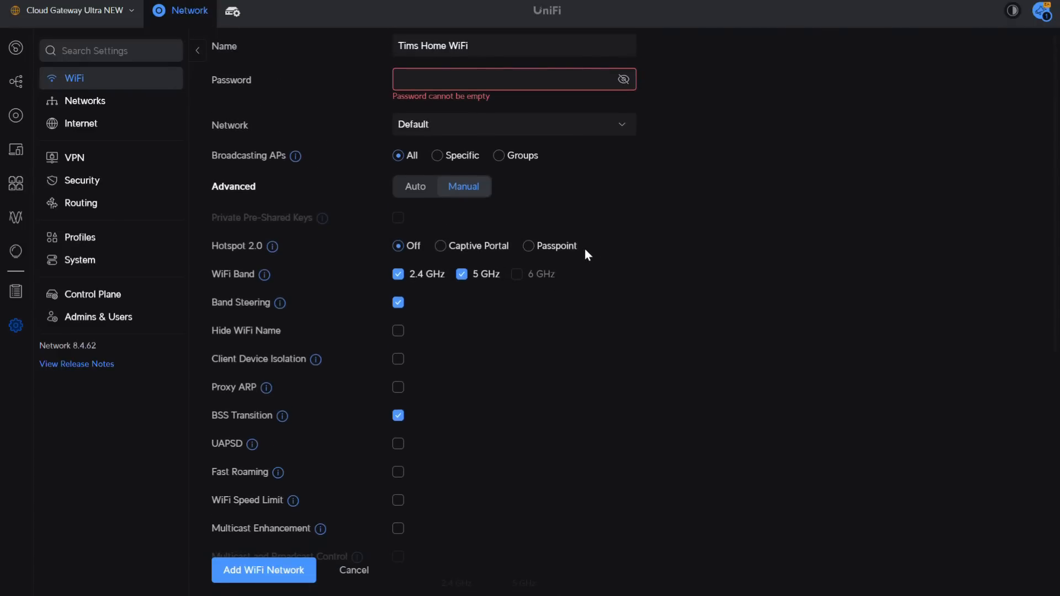
{"action": "scroll", "coordinate": [618, 223], "scroll_direction": "down", "scroll_amount": 1}
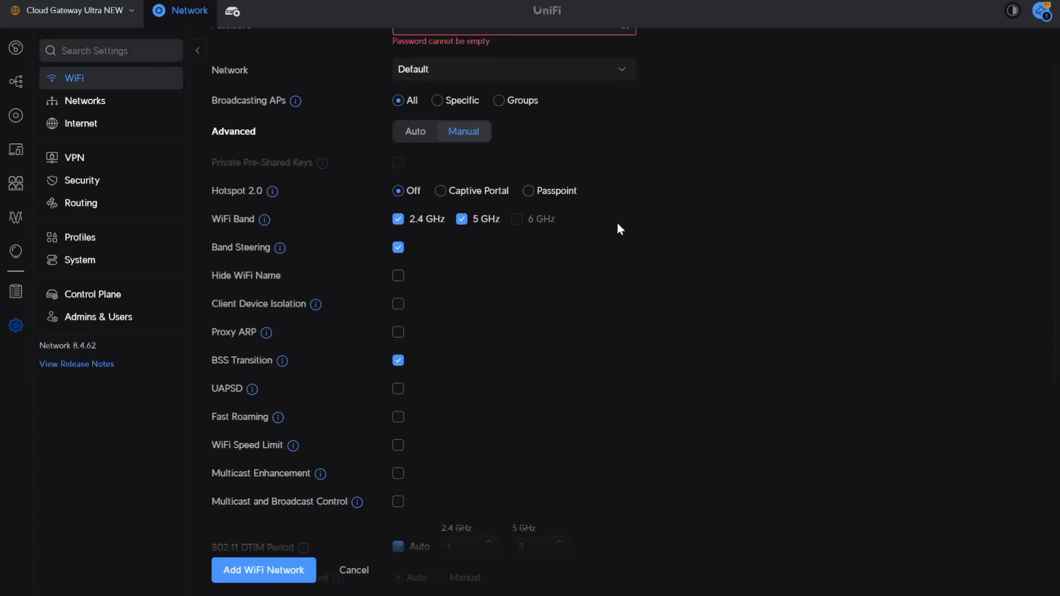
Set the new WiFi network's security protocol back to WPA2.
{"action": "scroll", "coordinate": [617, 223], "scroll_direction": "down", "scroll_amount": 6}
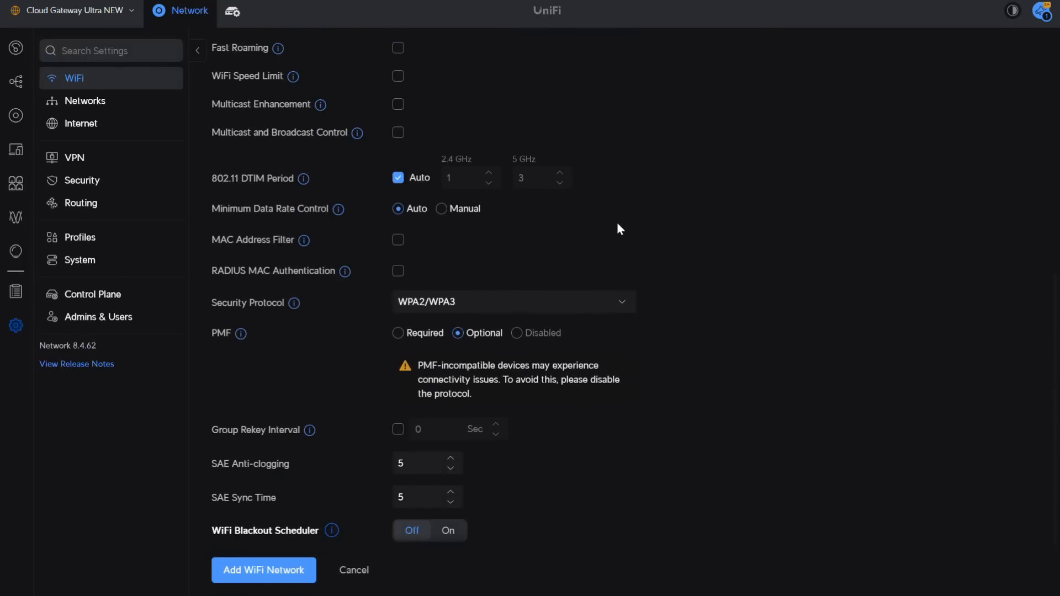
{"action": "left_click", "coordinate": [467, 304]}
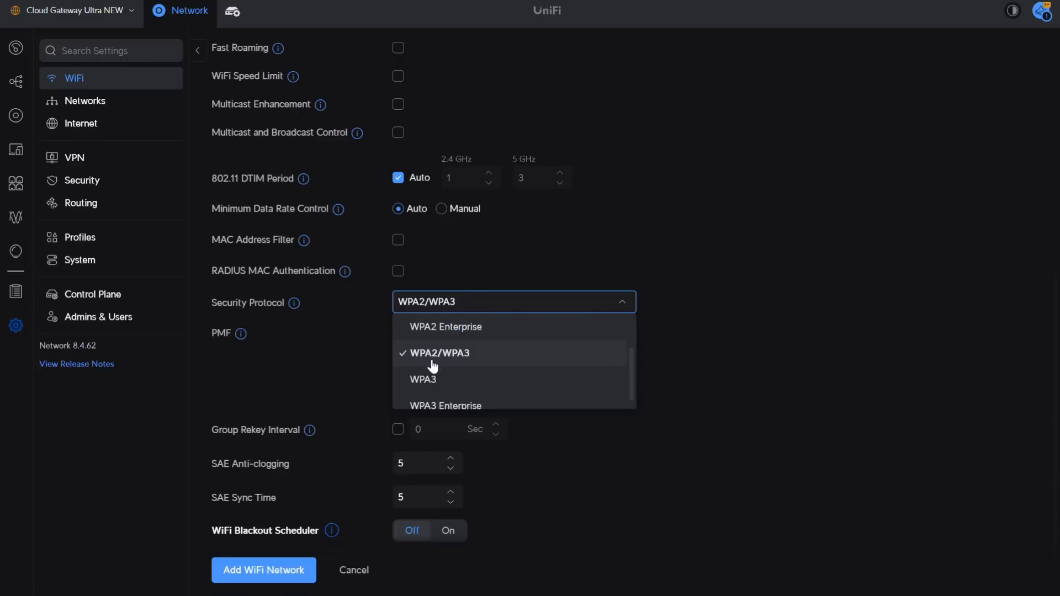
{"action": "scroll", "coordinate": [433, 365], "scroll_direction": "up", "scroll_amount": 2}
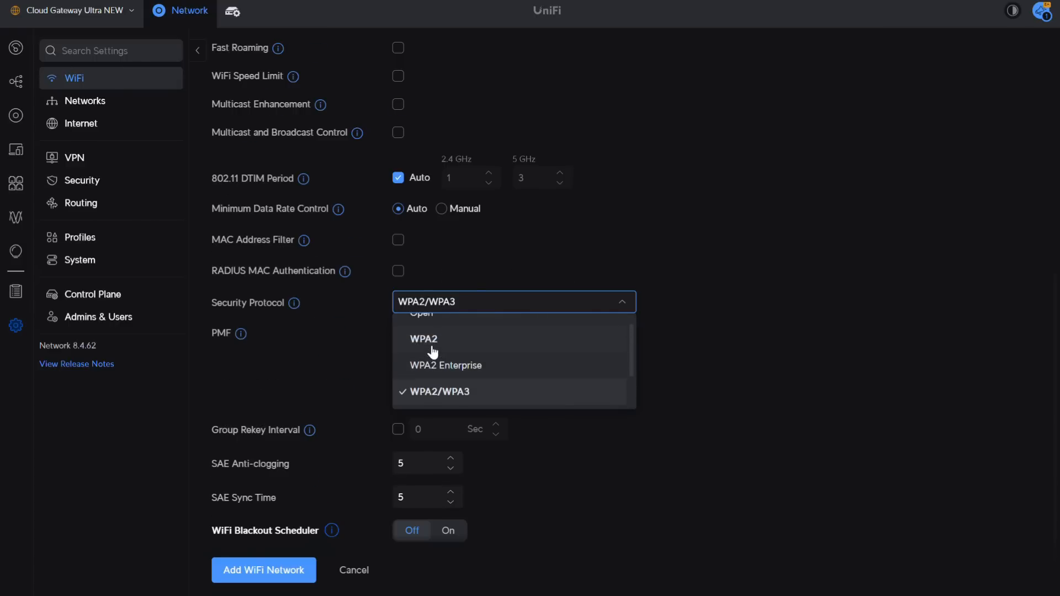
{"action": "left_click", "coordinate": [432, 338]}
Enable Private Pre-Shared Keys and add a key for Main Network (VLAN ID 10), entering its WiFi password.
{"action": "scroll", "coordinate": [643, 287], "scroll_direction": "up", "scroll_amount": 4}
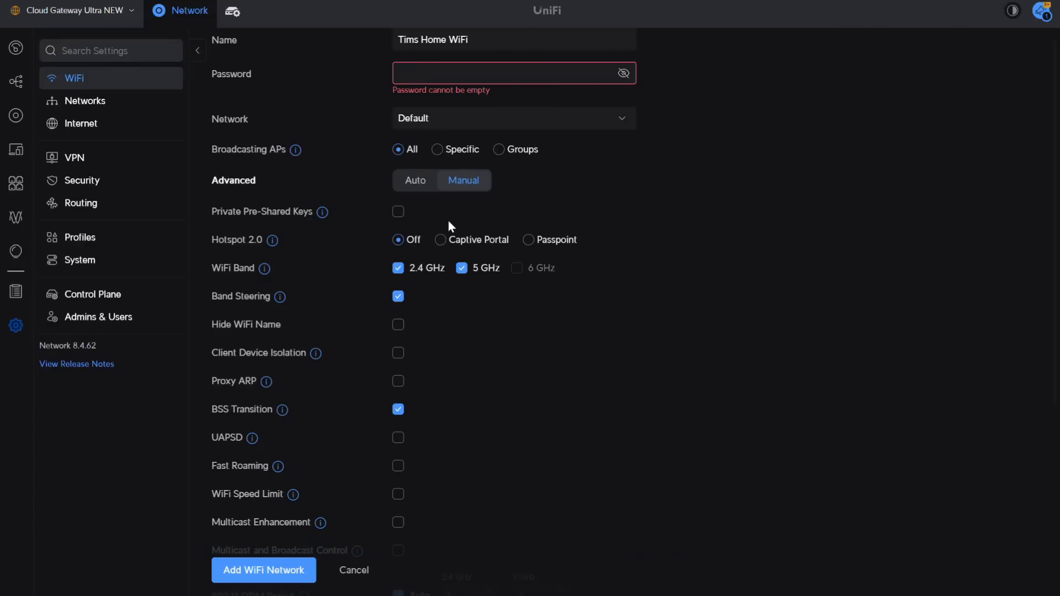
{"action": "left_click", "coordinate": [402, 216]}
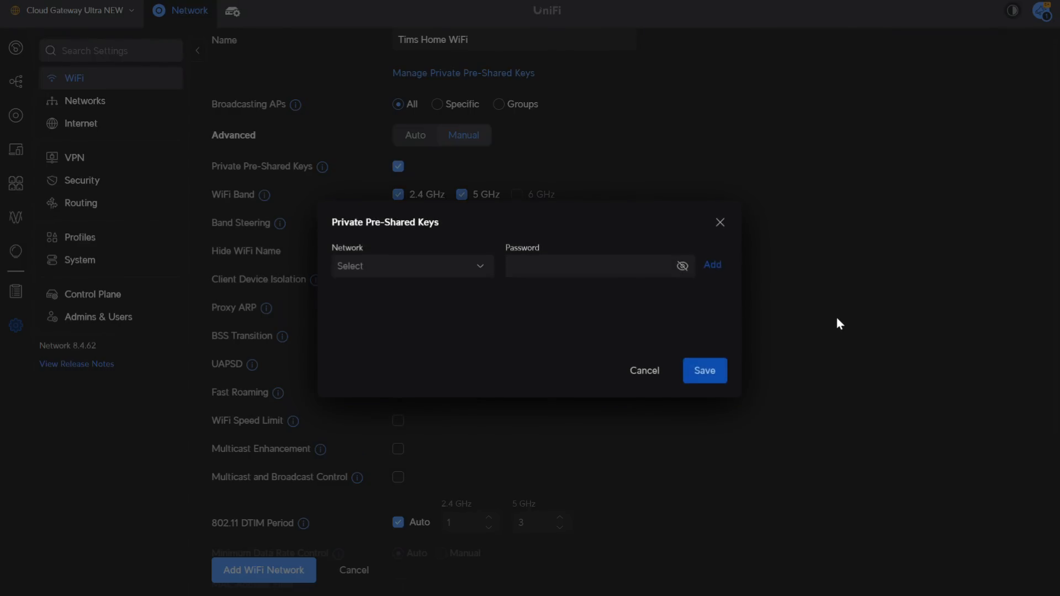
{"action": "left_click", "coordinate": [483, 269]}
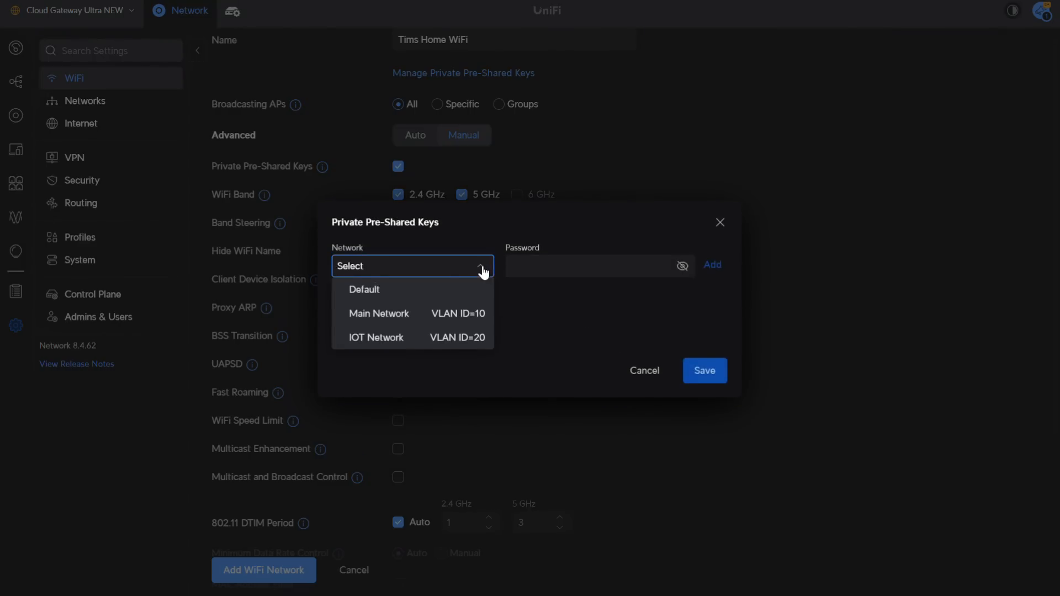
{"action": "left_click", "coordinate": [379, 316]}
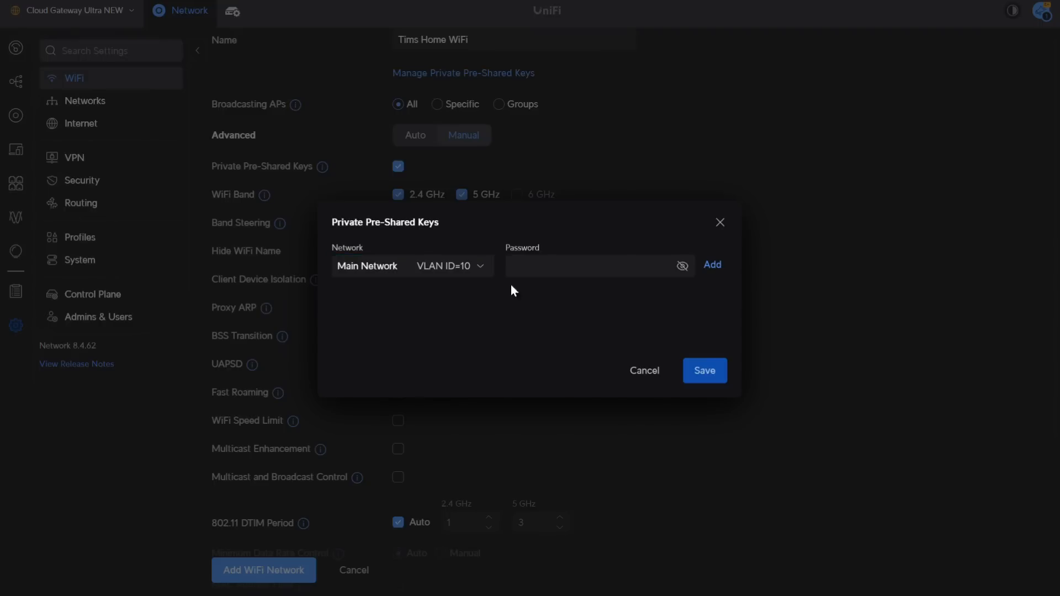
{"action": "left_click", "coordinate": [537, 270]}
{"action": "type", "text": "••"}
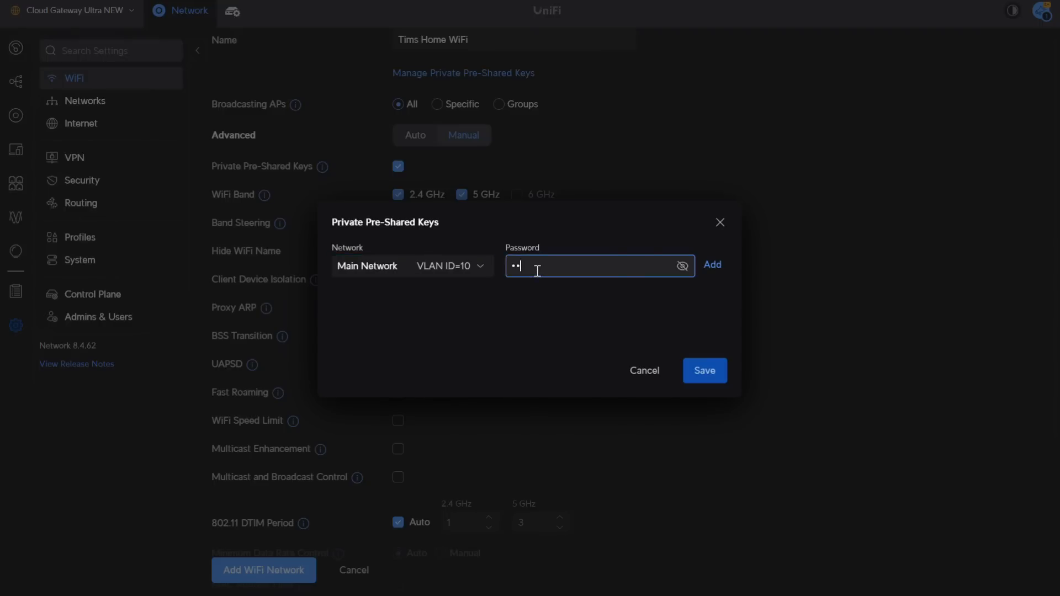
{"action": "type", "text": "••••••••"}
{"action": "left_click", "coordinate": [541, 311]}
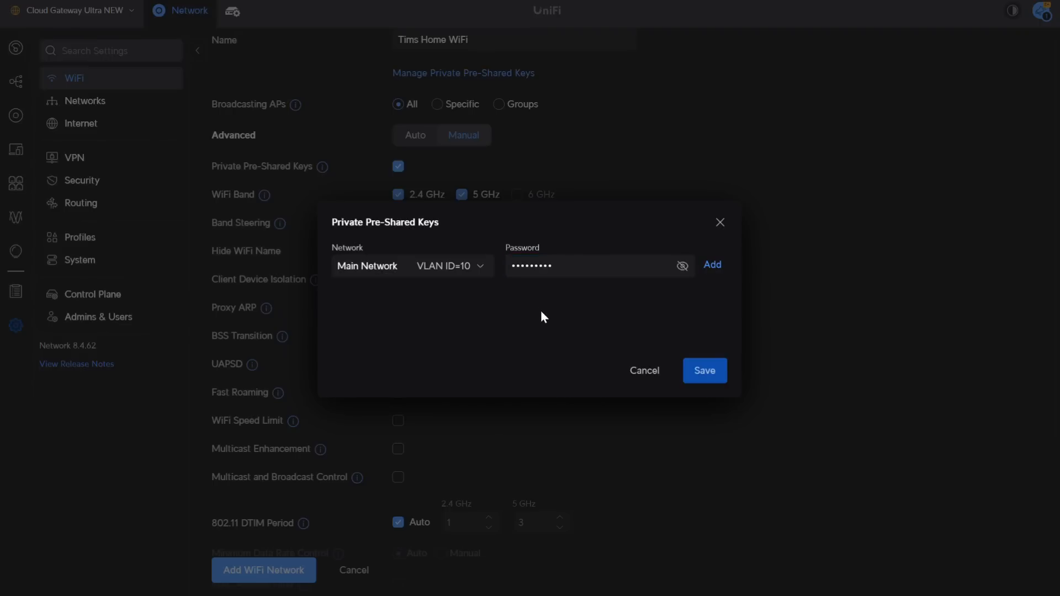
{"action": "left_click", "coordinate": [716, 267]}
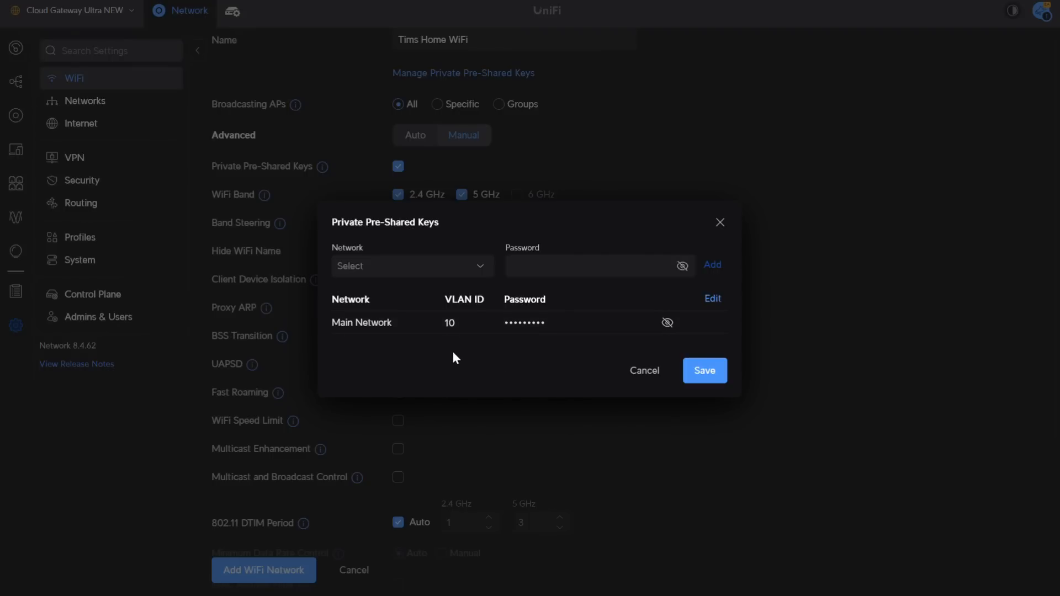
Add a second private pre-shared key for IOT Network (VLAN ID 20), entering its WiFi password.
{"action": "left_click", "coordinate": [387, 271]}
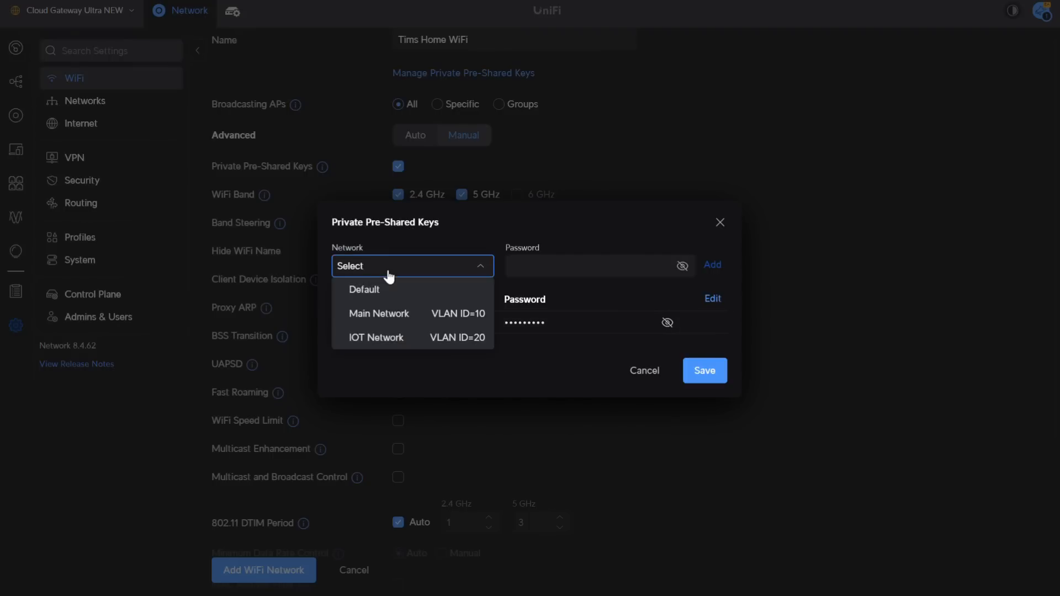
{"action": "left_click", "coordinate": [384, 340]}
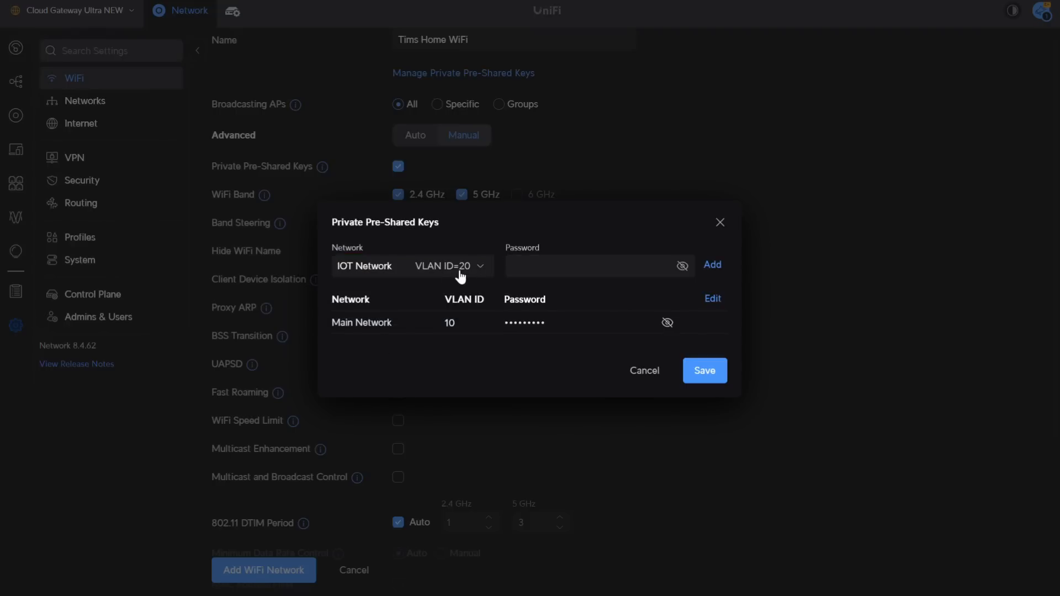
{"action": "left_click", "coordinate": [520, 267]}
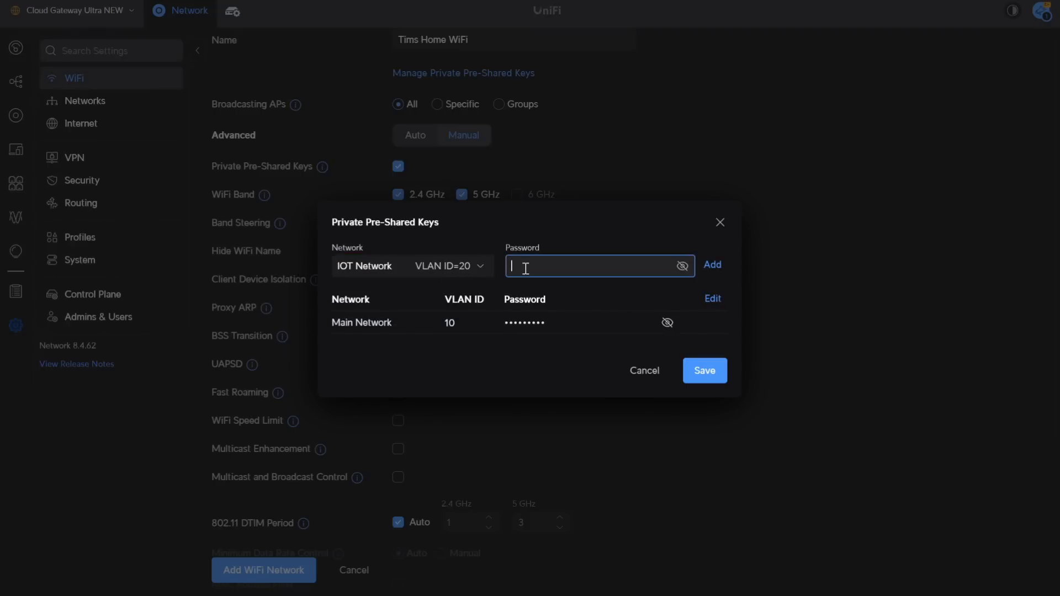
{"action": "type", "text": "•••••••••"}
{"action": "left_click", "coordinate": [716, 267]}
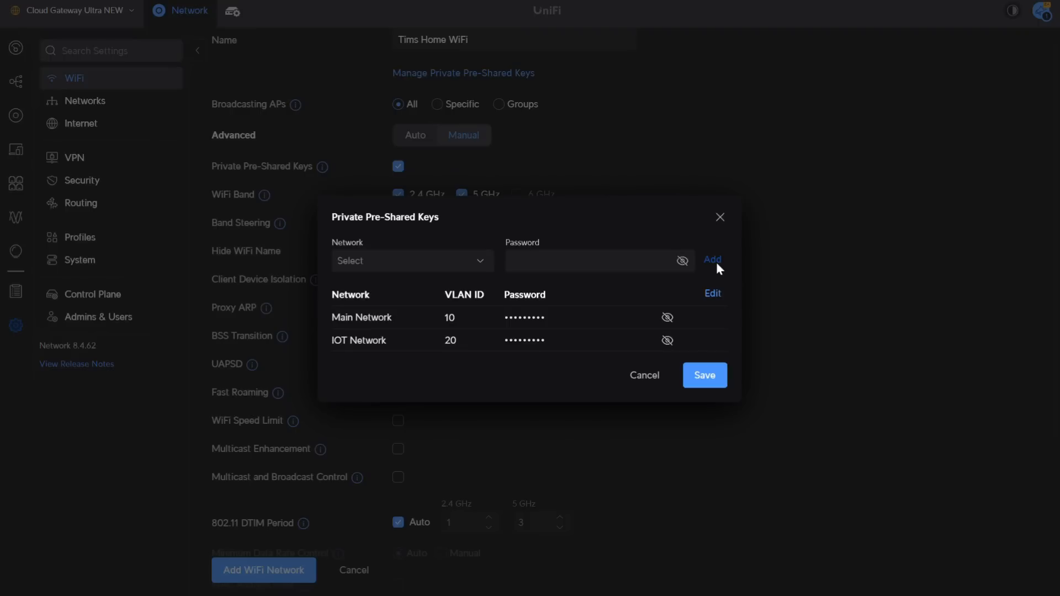
Check the passwords entered for IOT Network and Main Network, and save the private pre-shared keys.
{"action": "left_click", "coordinate": [667, 341]}
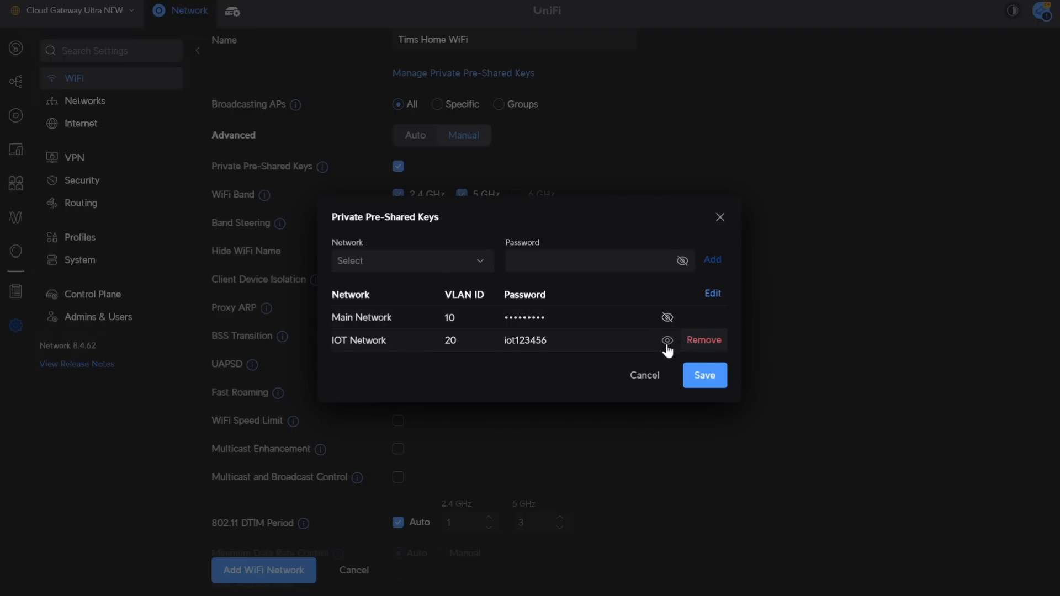
{"action": "left_click", "coordinate": [667, 341]}
{"action": "left_click", "coordinate": [668, 319]}
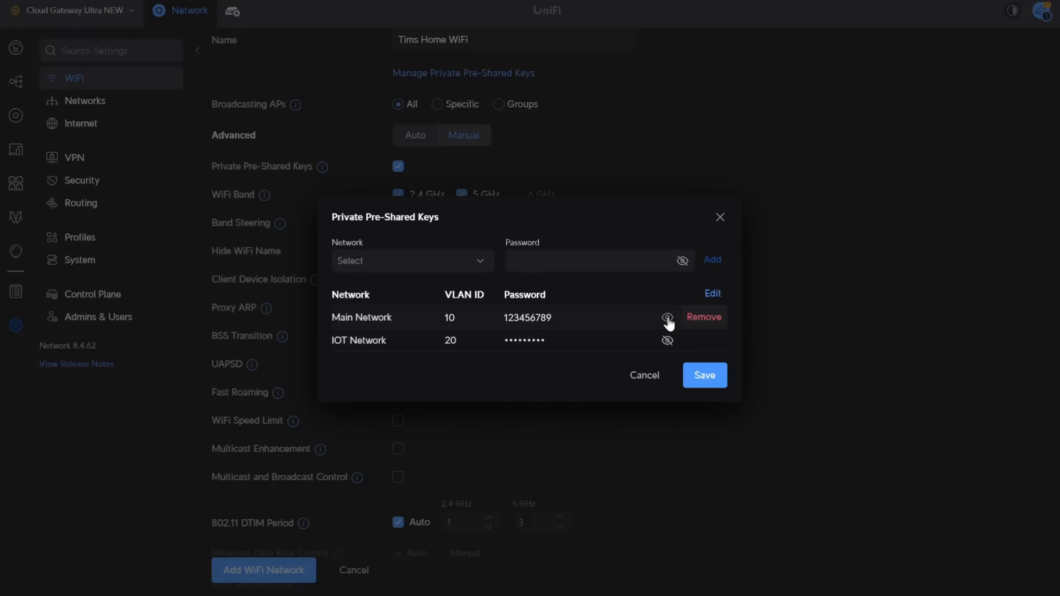
{"action": "left_click", "coordinate": [668, 319]}
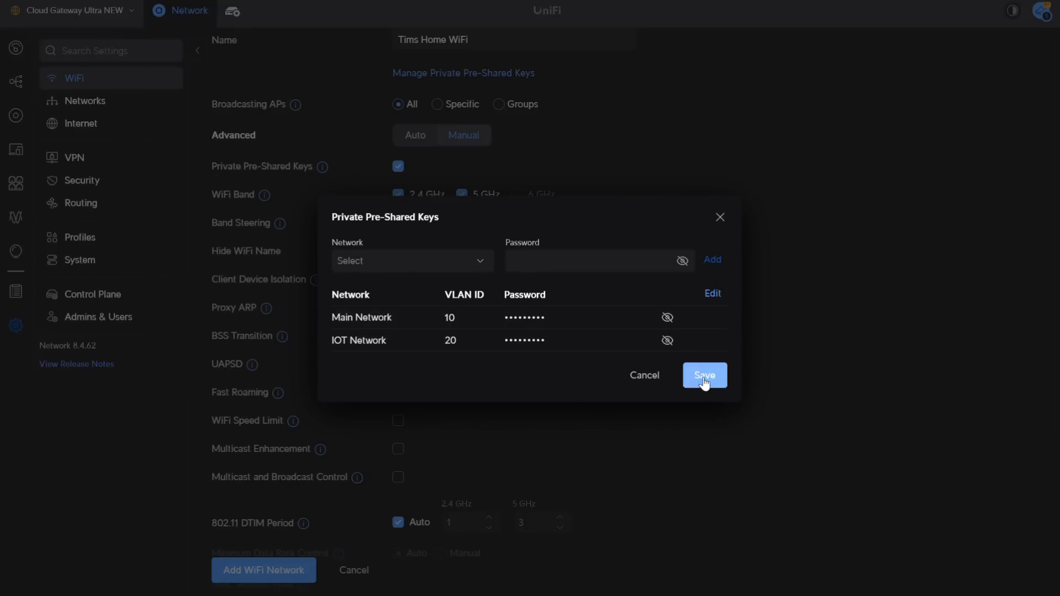
{"action": "left_click", "coordinate": [704, 381]}
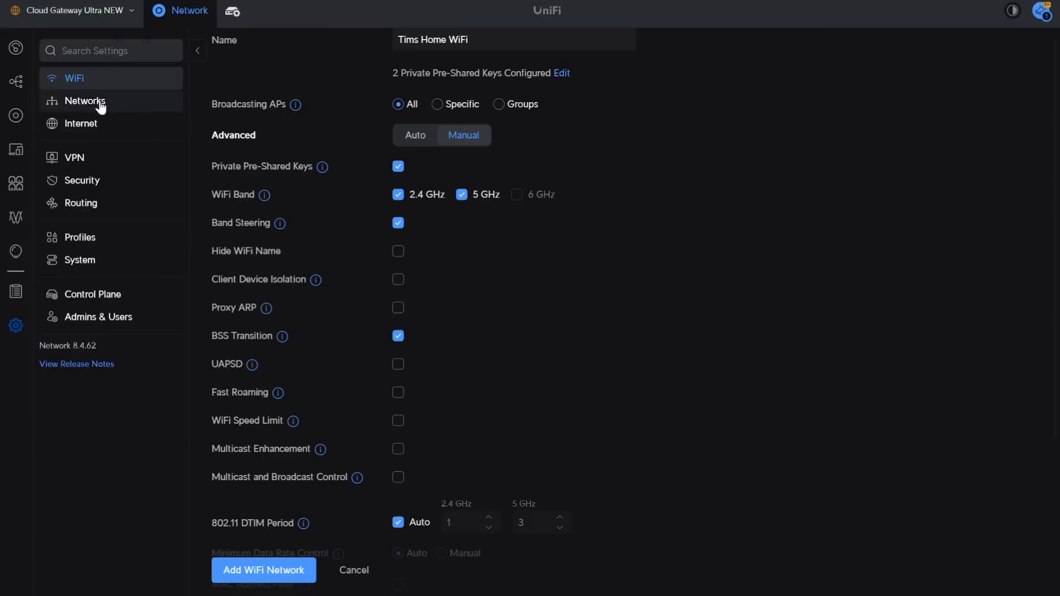
{"action": "left_click", "coordinate": [78, 82]}
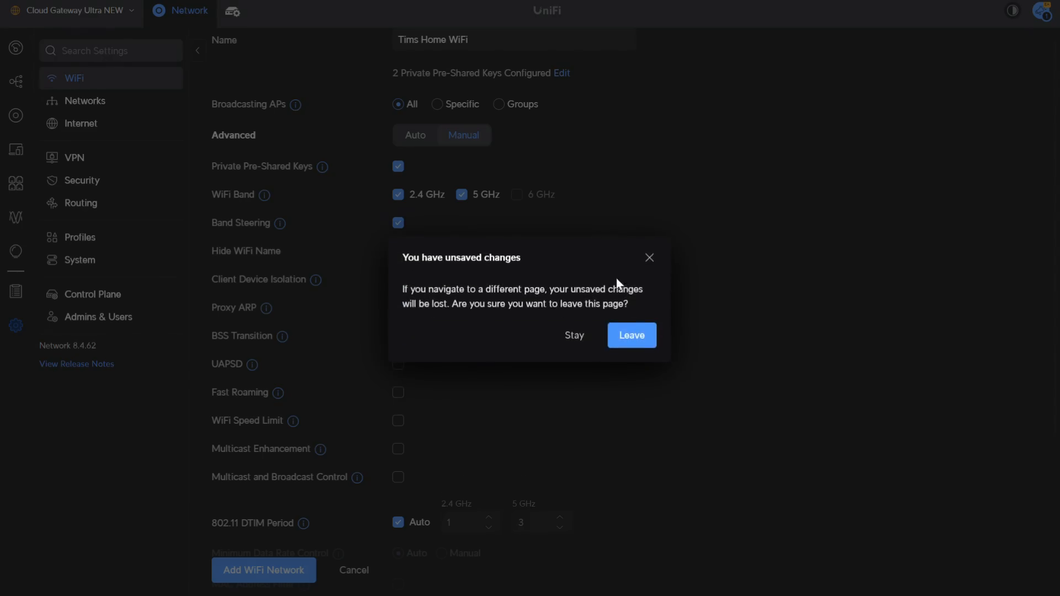
{"action": "left_click", "coordinate": [573, 334]}
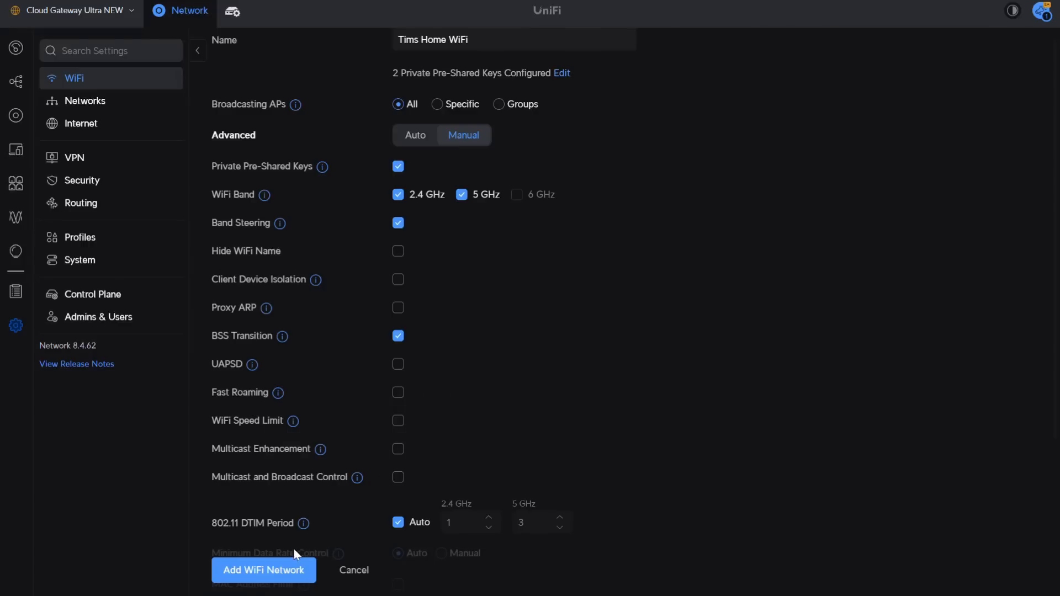
Add the configured home WiFi network with private pre-shared keys and check which networks it covers.
{"action": "left_click", "coordinate": [271, 571]}
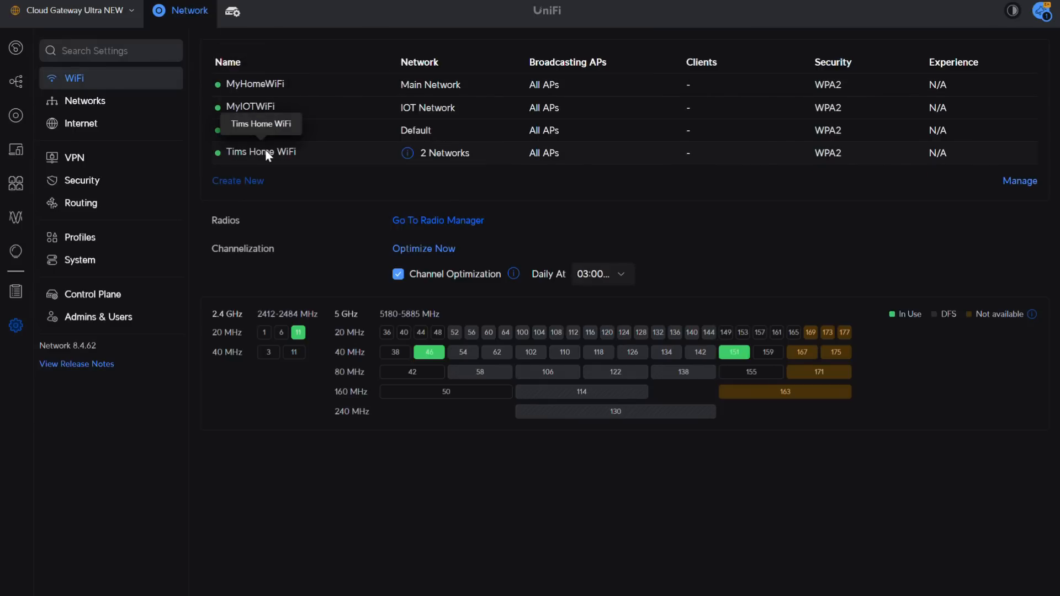
{"action": "mouse_move", "coordinate": [402, 150]}
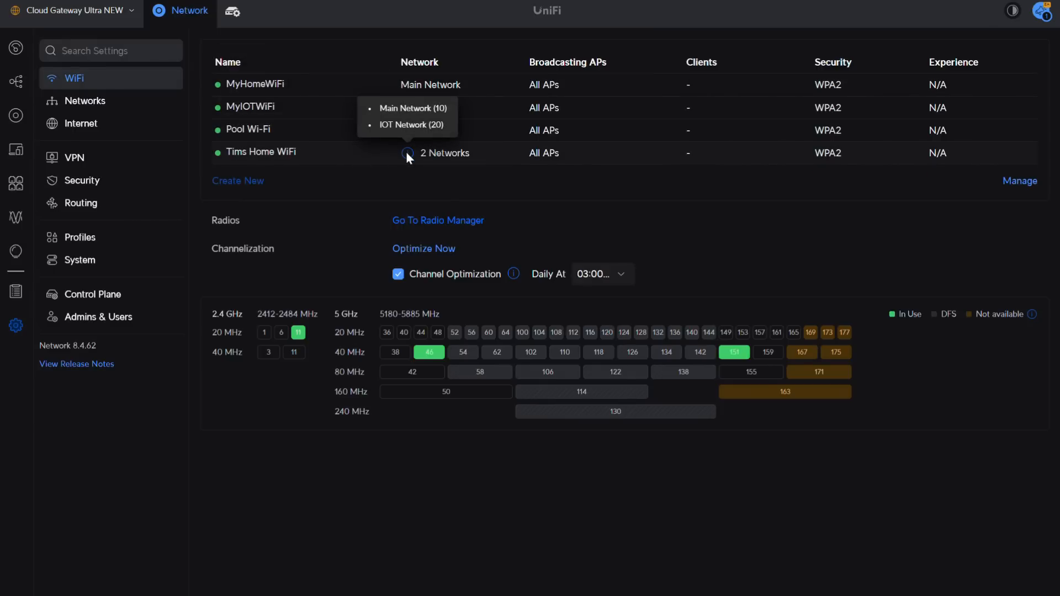
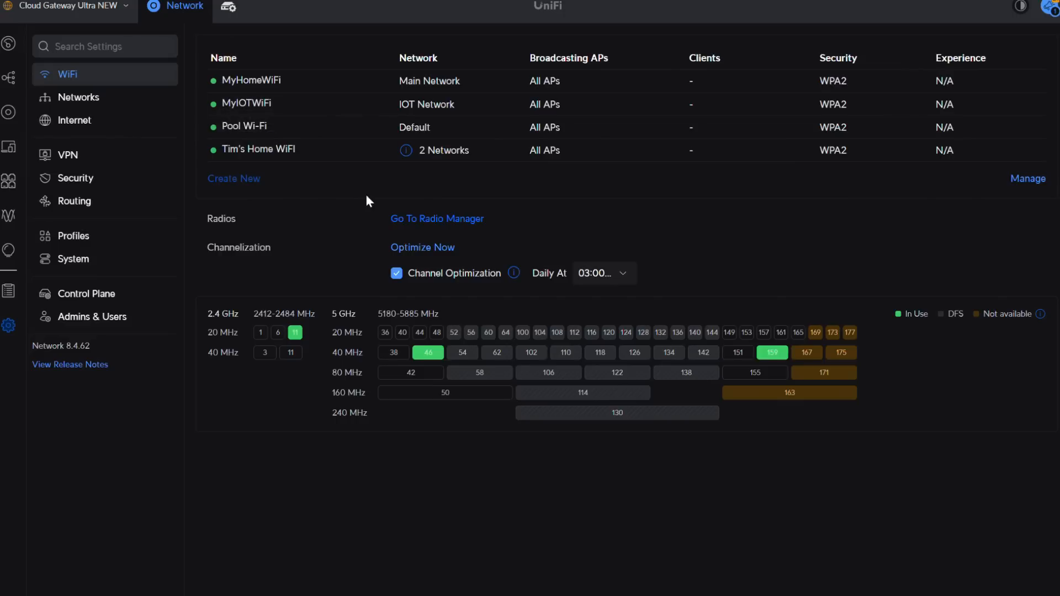
Remove the home WiFi network that uses two networks from the WiFi list.
{"action": "left_click", "coordinate": [1029, 179]}
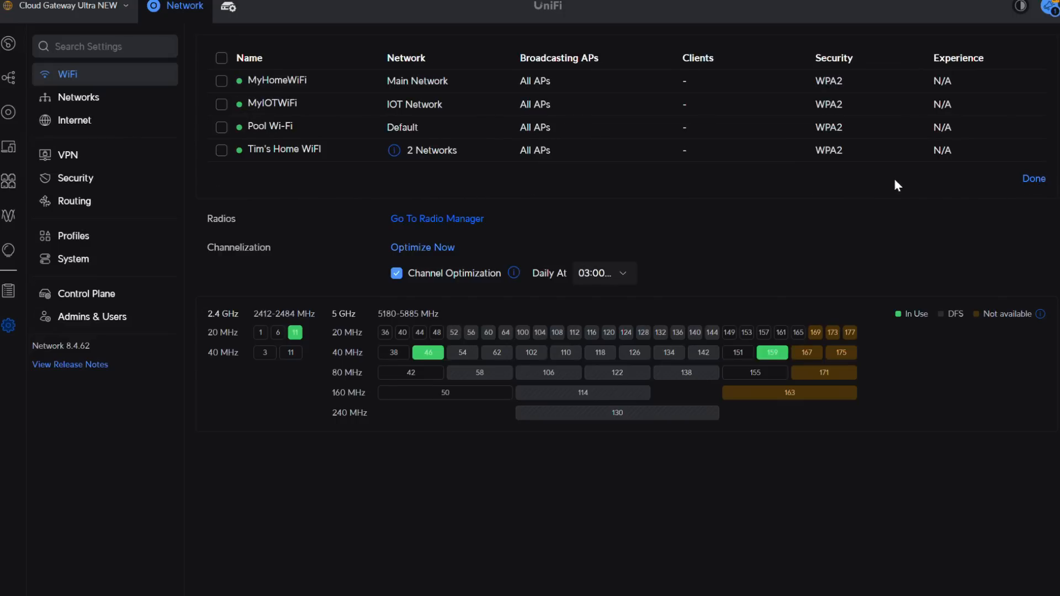
{"action": "left_click", "coordinate": [222, 151]}
{"action": "left_click", "coordinate": [308, 180]}
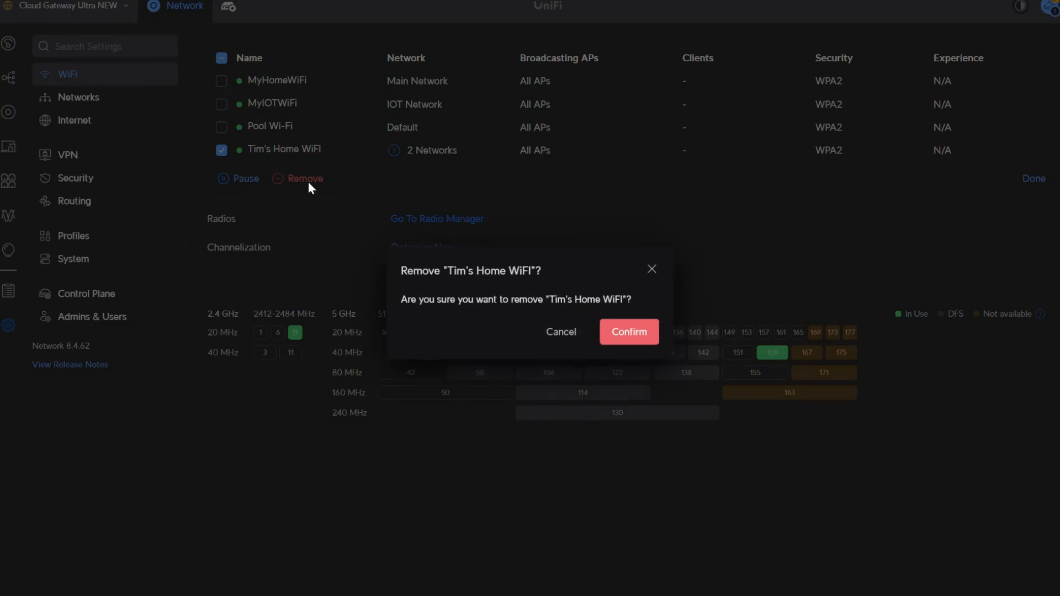
{"action": "left_click", "coordinate": [630, 335]}
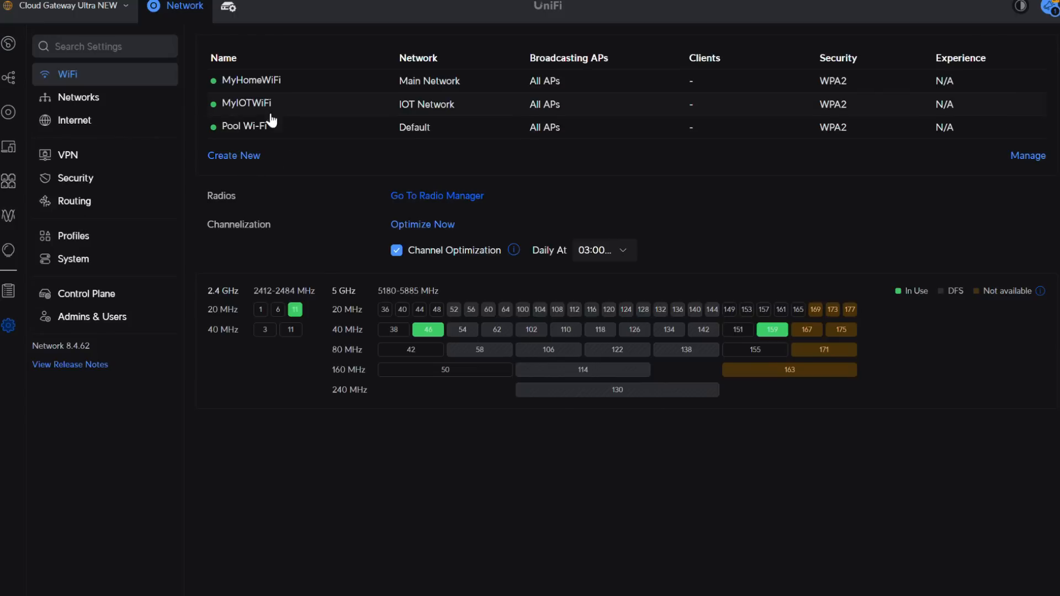
Rename the MyIOTWiFi network as MyIOTWiFi-2G, limit it to the 2.4 GHz band, and apply the changes.
{"action": "left_click", "coordinate": [256, 104]}
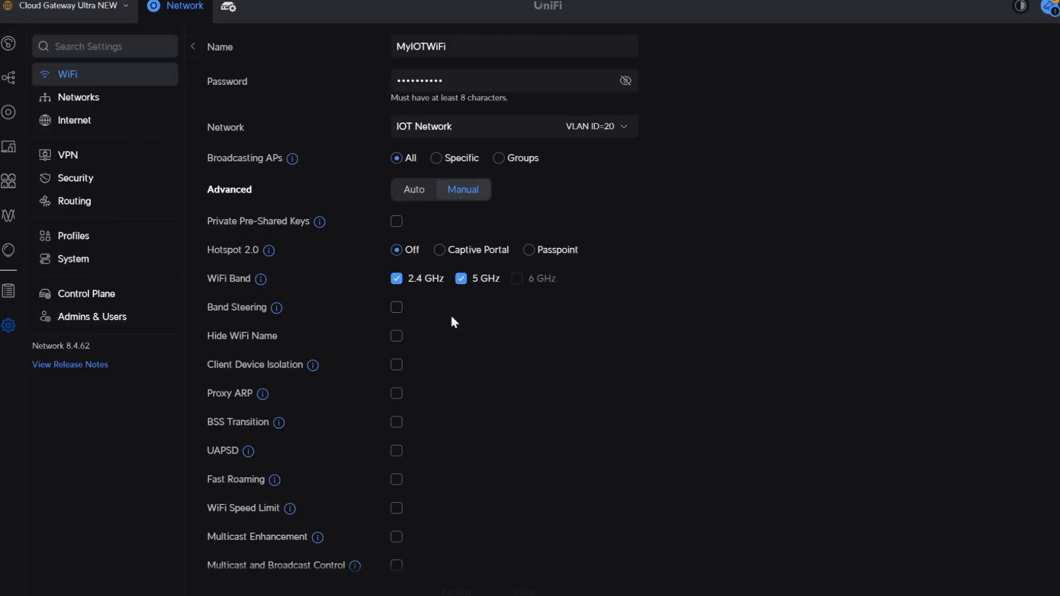
{"action": "mouse_move", "coordinate": [277, 313]}
{"action": "left_click_drag", "start_coordinate": [492, 334], "coordinate": [460, 50]}
{"action": "left_click", "coordinate": [459, 50]}
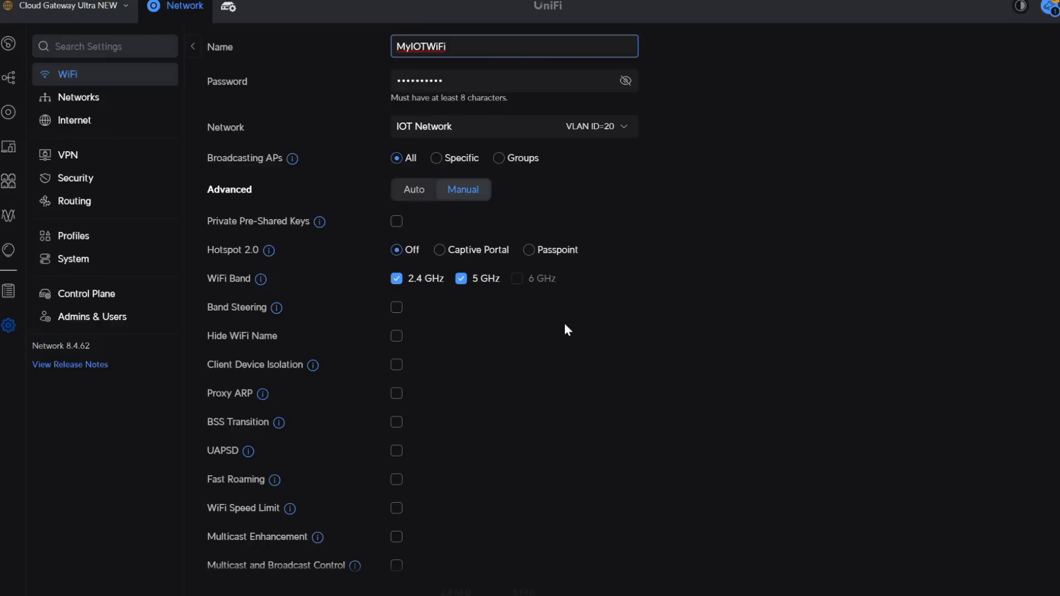
{"action": "type", "text": "-"}
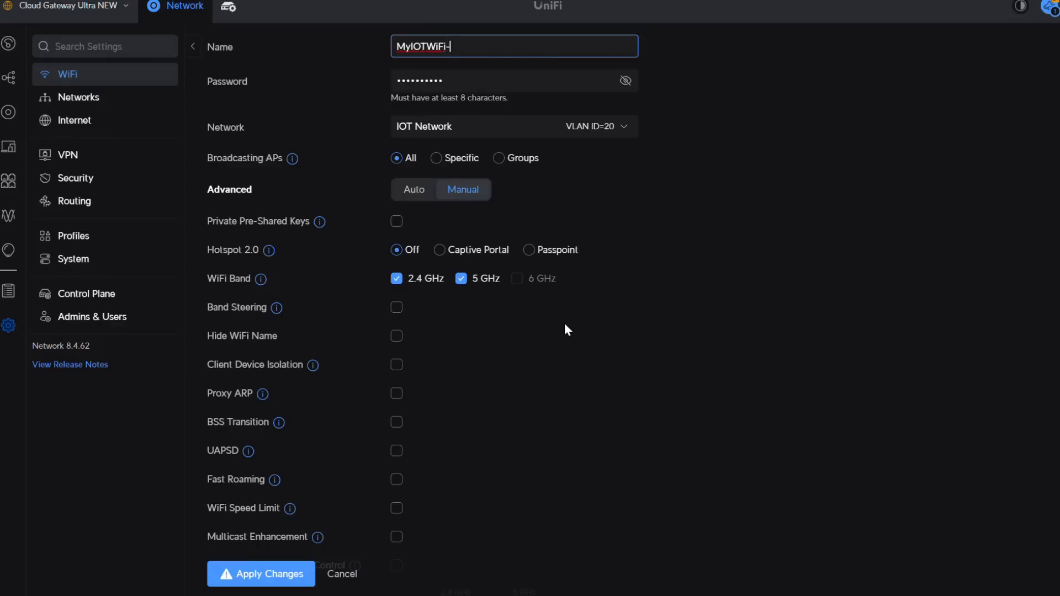
{"action": "type", "text": "2G"}
{"action": "left_click", "coordinate": [474, 287]}
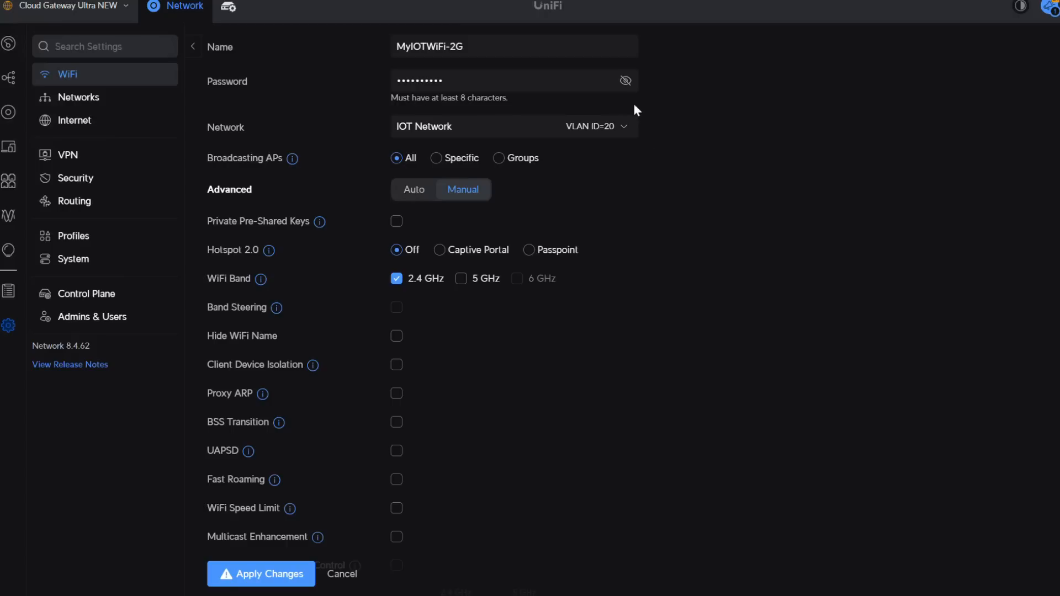
{"action": "left_click", "coordinate": [626, 81]}
{"action": "left_click", "coordinate": [271, 575]}
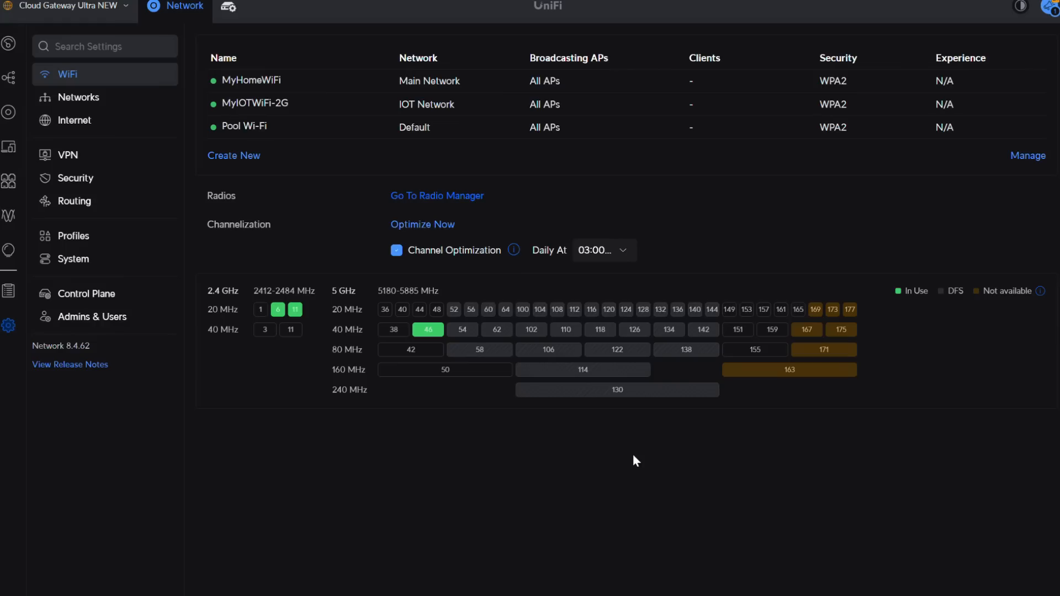
Start a new WiFi network named MyIOTWIFI-5G and enter its WiFi password.
{"action": "left_click", "coordinate": [245, 158]}
{"action": "left_click", "coordinate": [429, 51]}
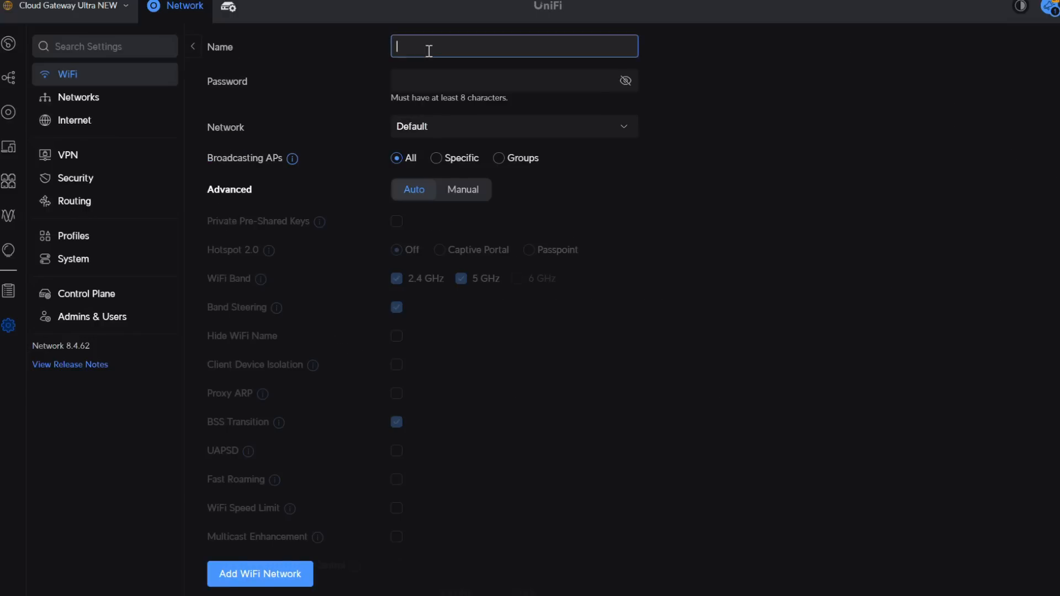
{"action": "type", "text": "MyIOTWIFI-5G"}
{"action": "left_click", "coordinate": [429, 76]}
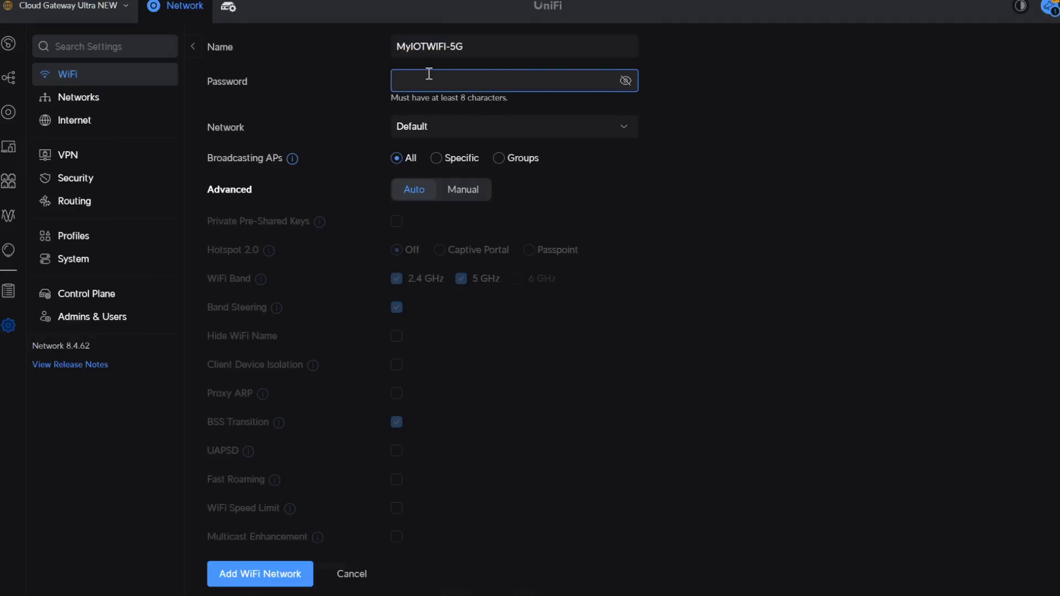
{"action": "type", "text": "••••••••••"}
Assign the new WiFi to IOT Network (VLAN ID 20), limit it to the 5 GHz band with manual settings, and add it.
{"action": "left_click", "coordinate": [457, 134]}
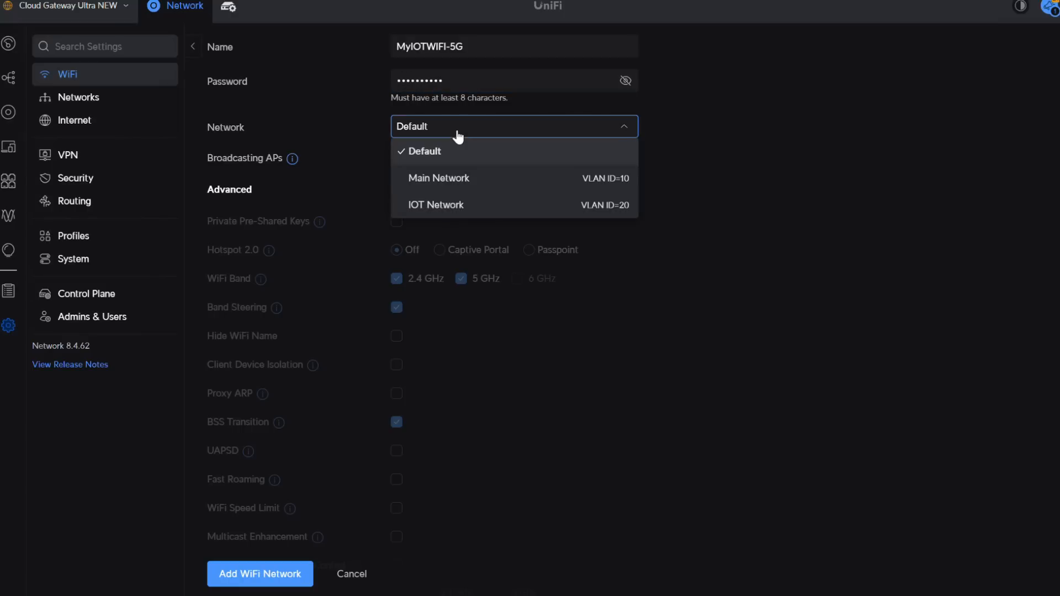
{"action": "left_click", "coordinate": [449, 204]}
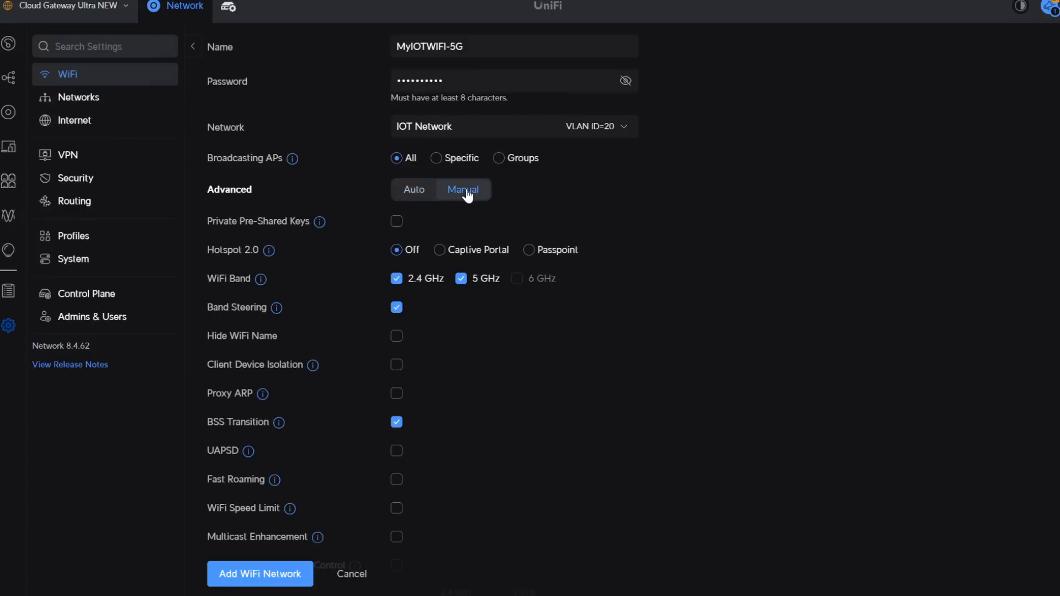
{"action": "left_click", "coordinate": [397, 279]}
{"action": "left_click", "coordinate": [254, 579]}
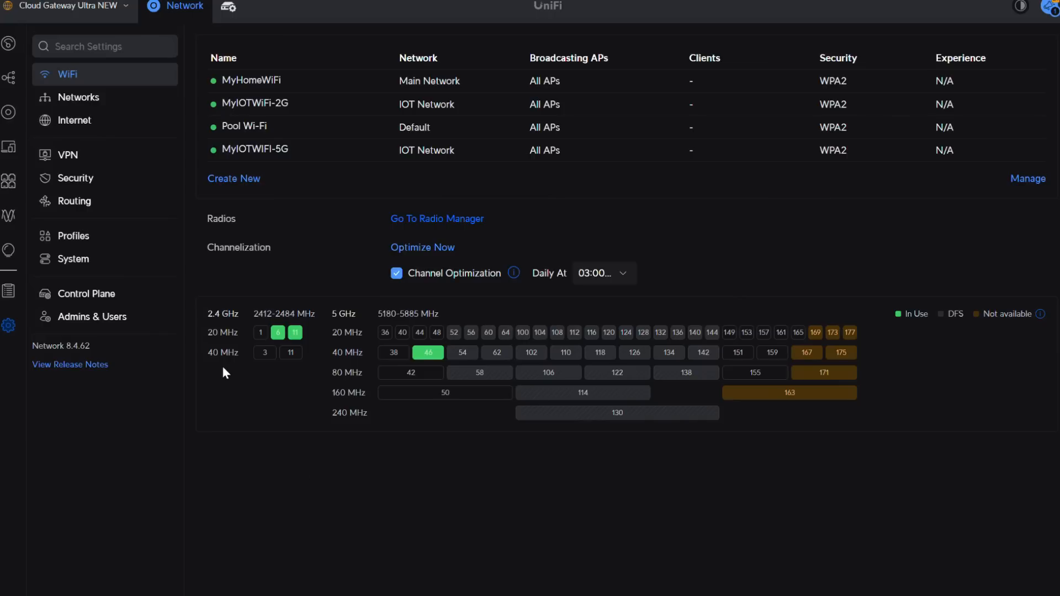
Review the Band Steering setting and its description in the MyHomeWiFi network.
{"action": "left_click", "coordinate": [269, 81]}
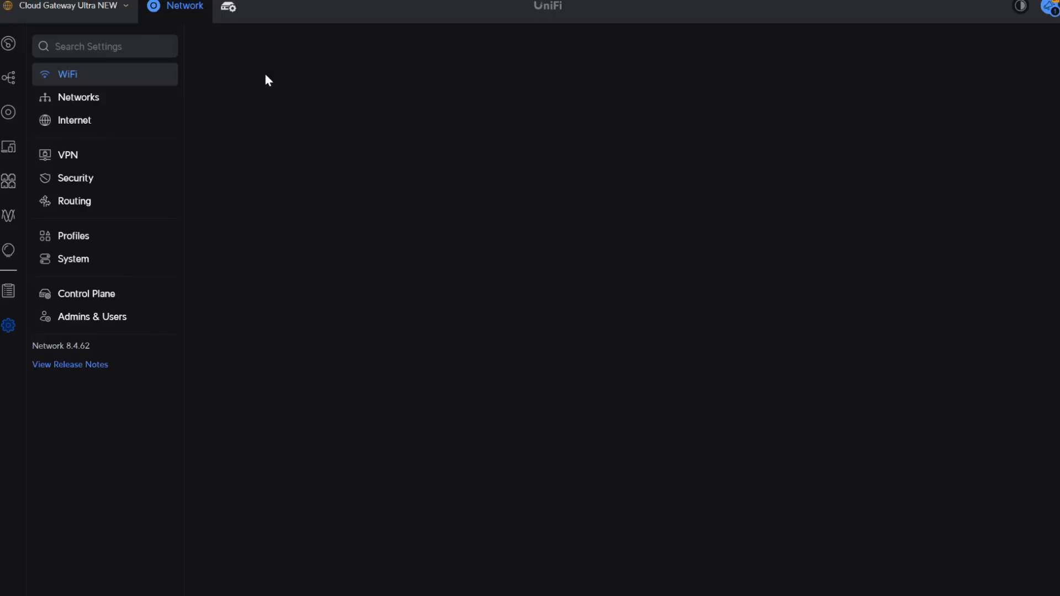
{"action": "mouse_move", "coordinate": [280, 311]}
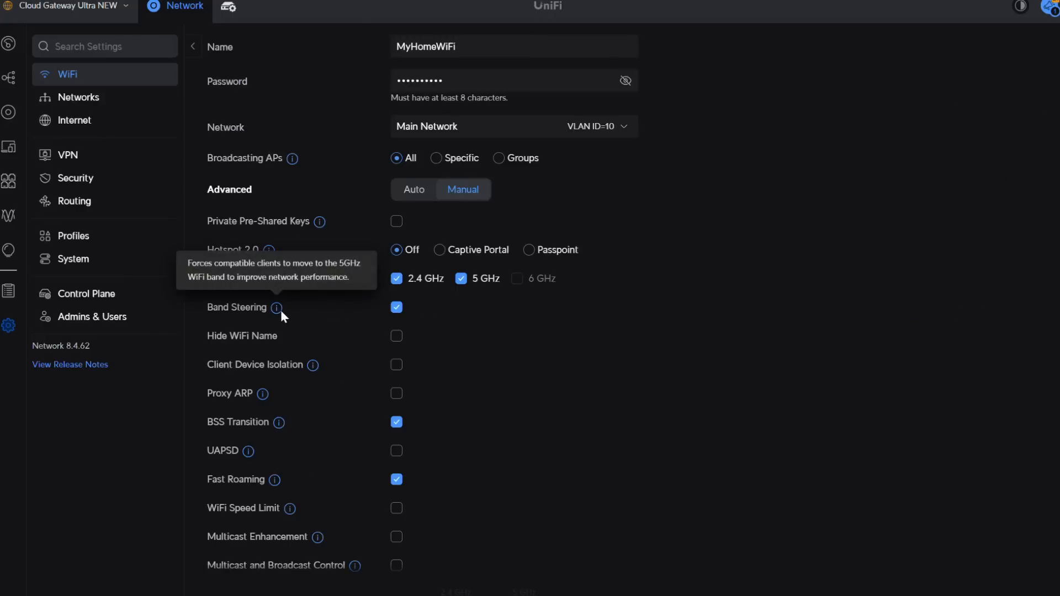
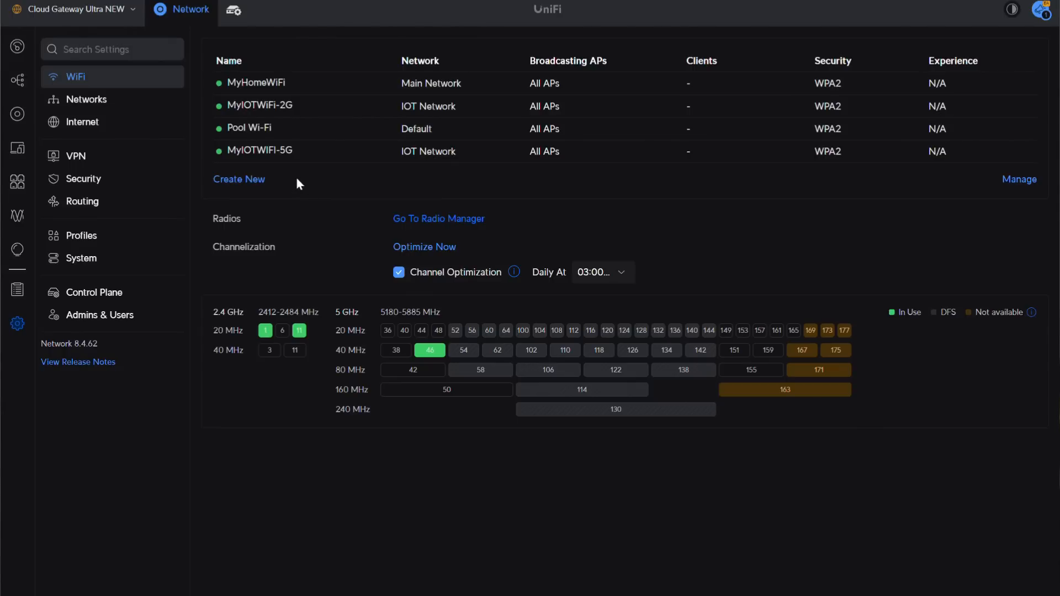
Open the Pool Wi-Fi settings and compare the Specific and Groups options for its broadcasting APs.
{"action": "left_click", "coordinate": [258, 131]}
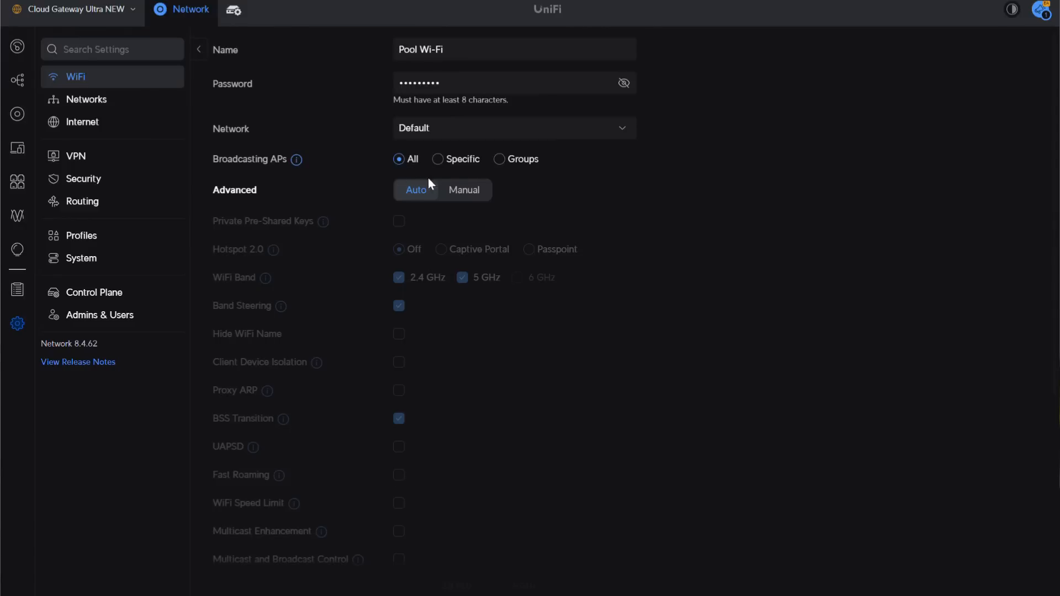
{"action": "mouse_move", "coordinate": [297, 161]}
{"action": "left_click", "coordinate": [438, 159]}
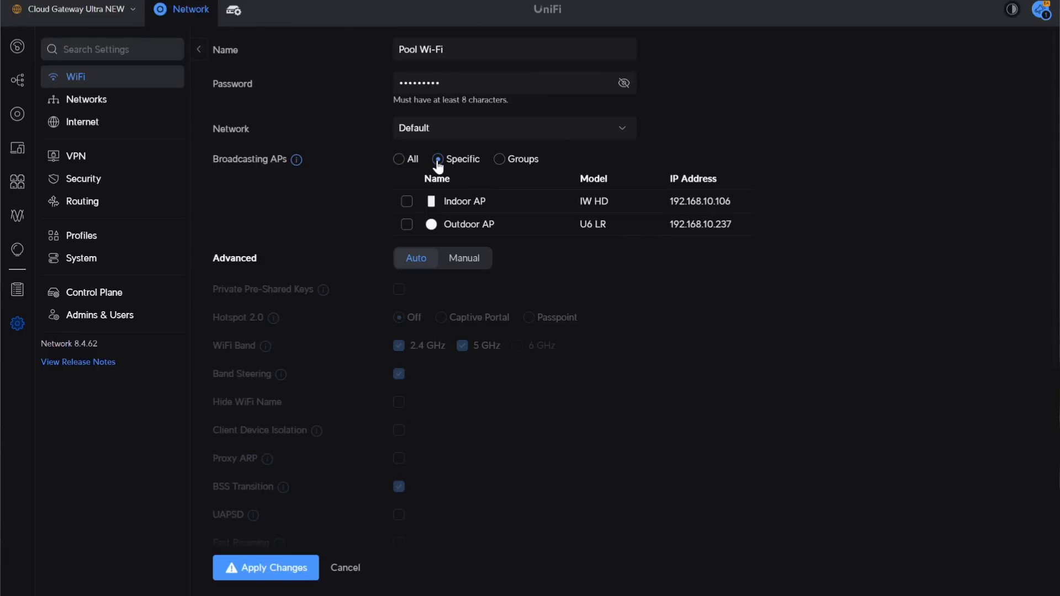
{"action": "left_click", "coordinate": [499, 160]}
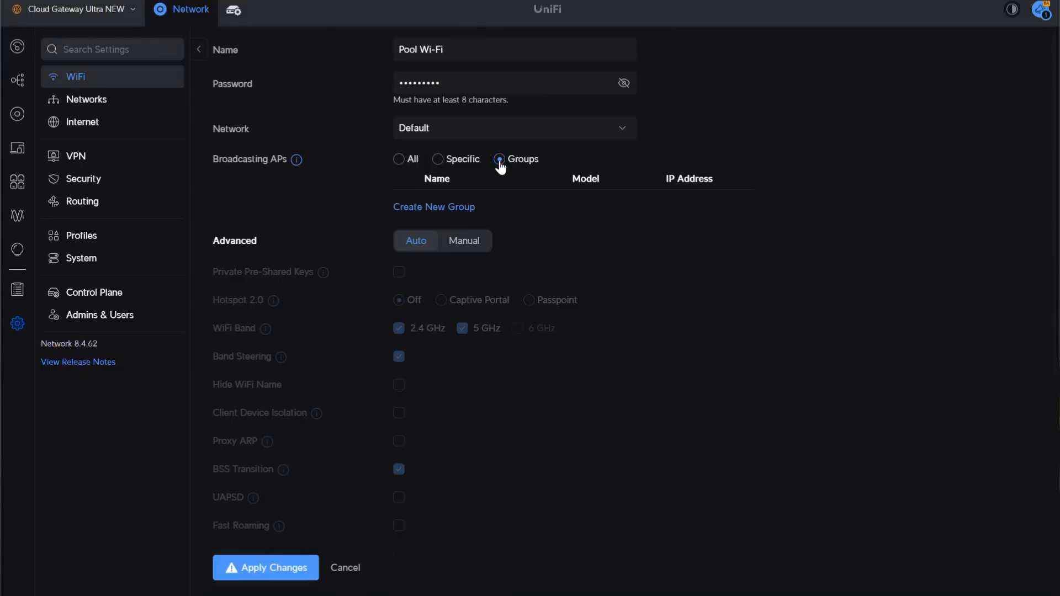
{"action": "left_click", "coordinate": [439, 162]}
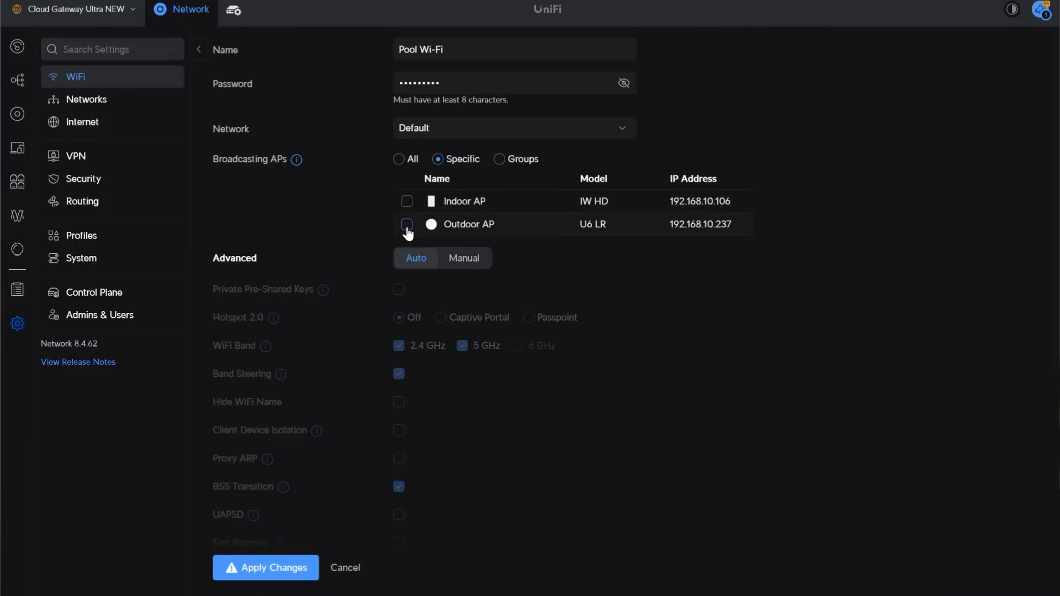
Set Pool Wi-Fi to broadcast by AP groups and create a group named "outdoor APs" containing Outdoor AP.
{"action": "left_click", "coordinate": [500, 160]}
{"action": "left_click", "coordinate": [438, 208]}
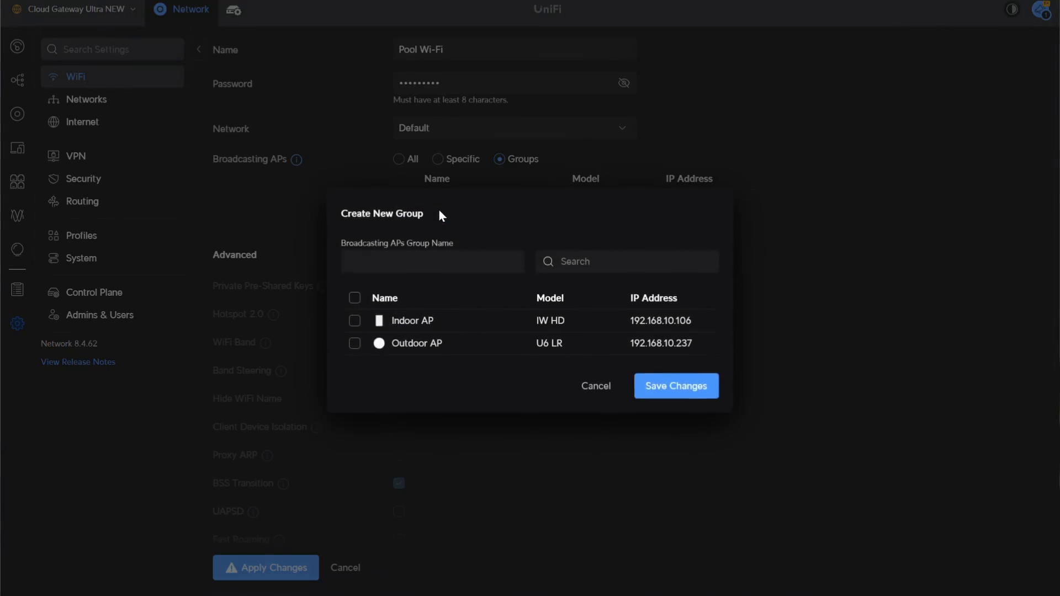
{"action": "left_click", "coordinate": [384, 264]}
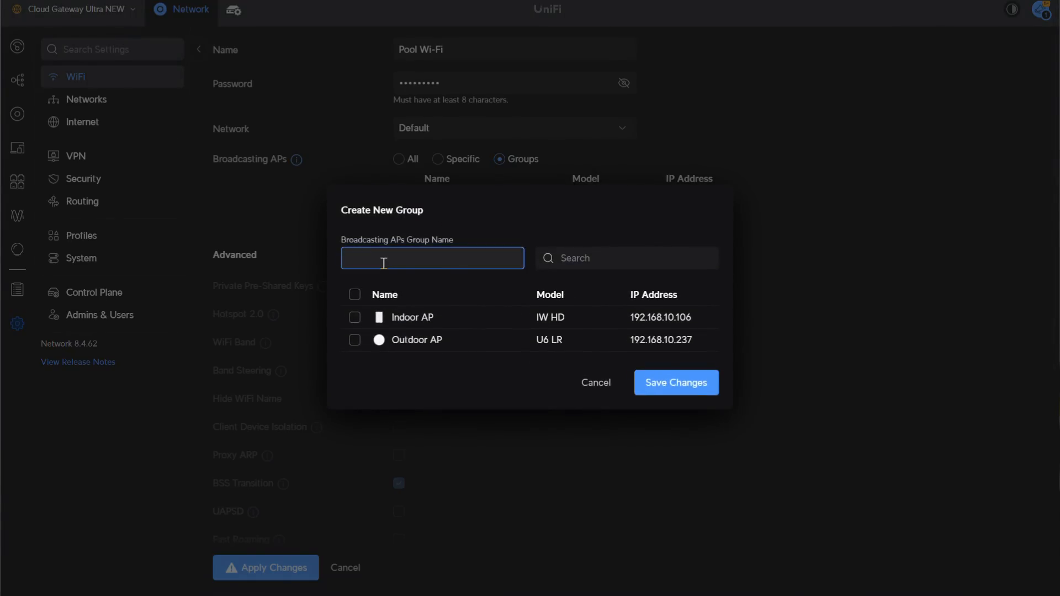
{"action": "type", "text": "outdoor APs"}
{"action": "left_click", "coordinate": [355, 340]}
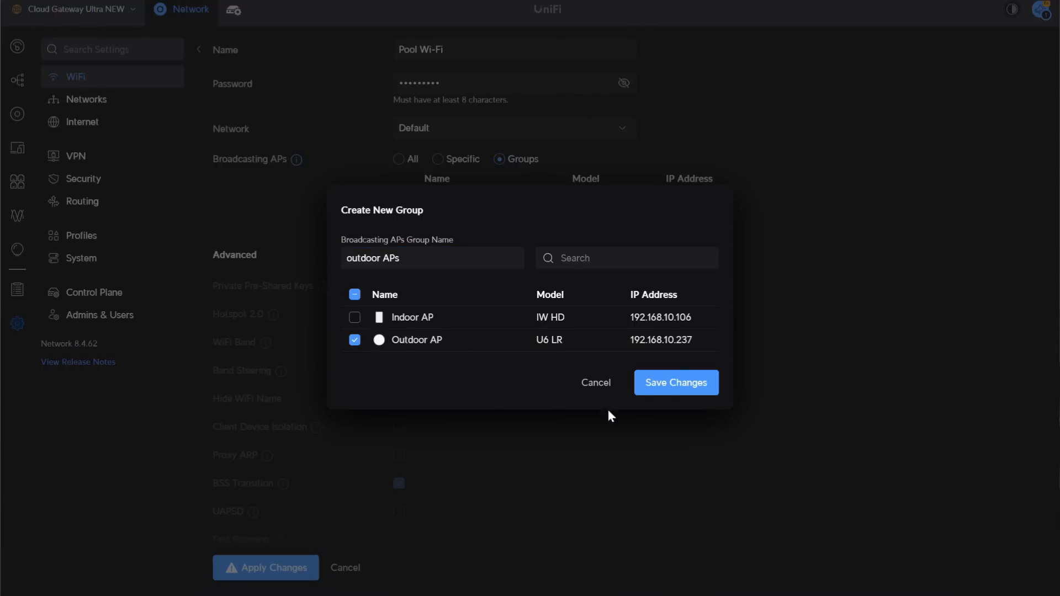
{"action": "left_click", "coordinate": [678, 384]}
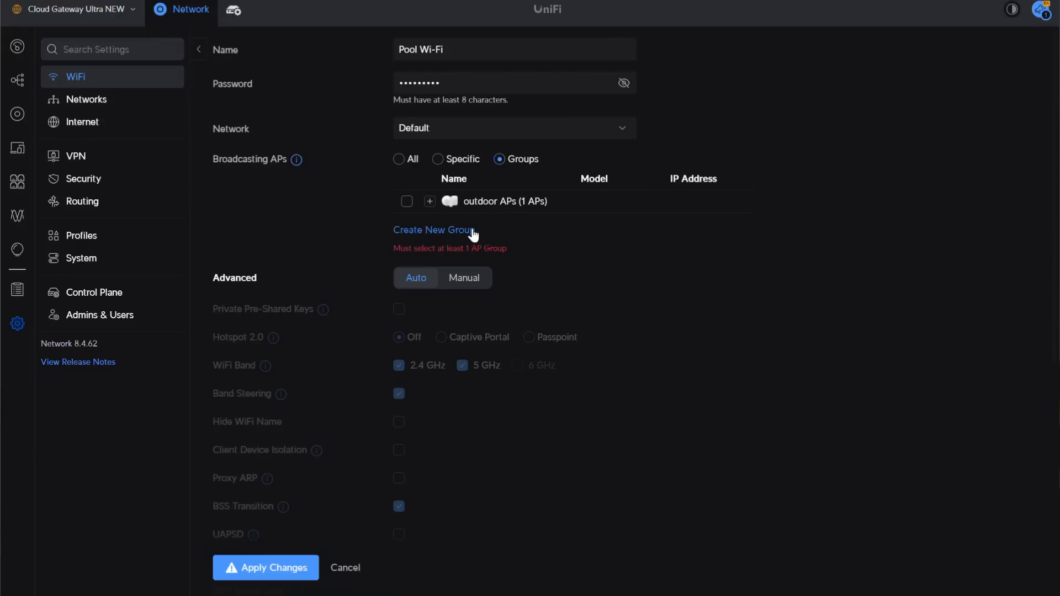
Create a second broadcasting AP group named "Indoor APs" containing Indoor AP.
{"action": "left_click", "coordinate": [445, 231]}
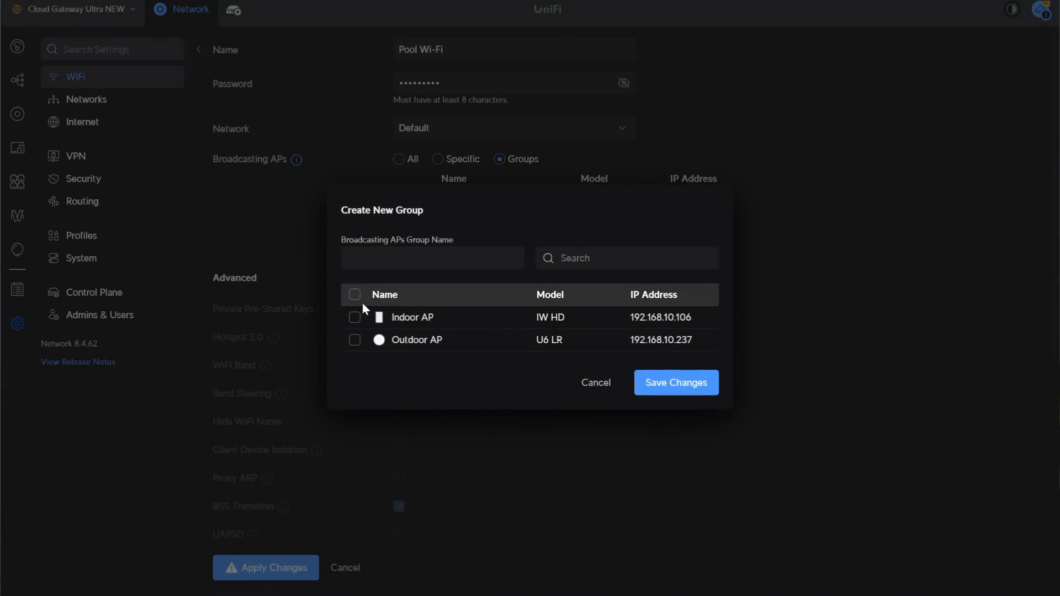
{"action": "left_click", "coordinate": [365, 255]}
{"action": "type", "text": "IND"}
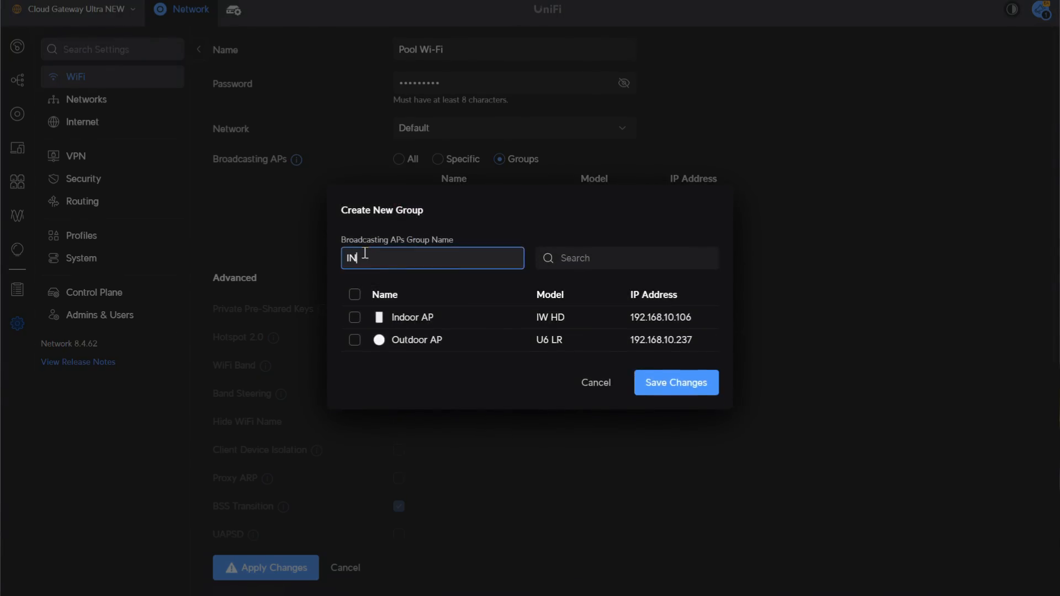
{"action": "key", "text": "BackSpace"}
{"action": "key", "text": "BackSpace"}
{"action": "type", "text": "ndoor APs"}
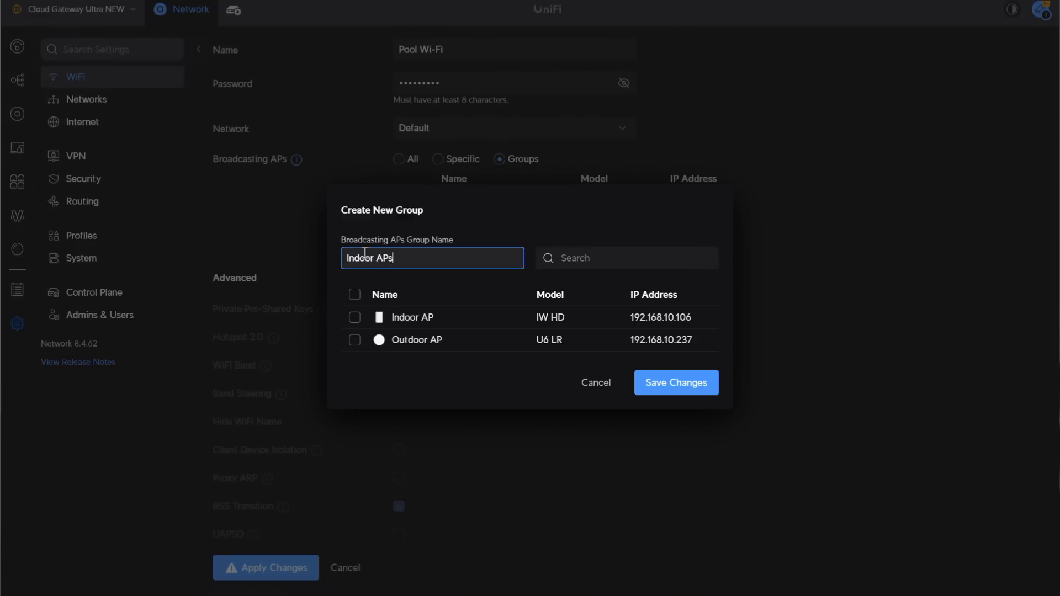
{"action": "left_click", "coordinate": [355, 319]}
{"action": "left_click", "coordinate": [653, 387]}
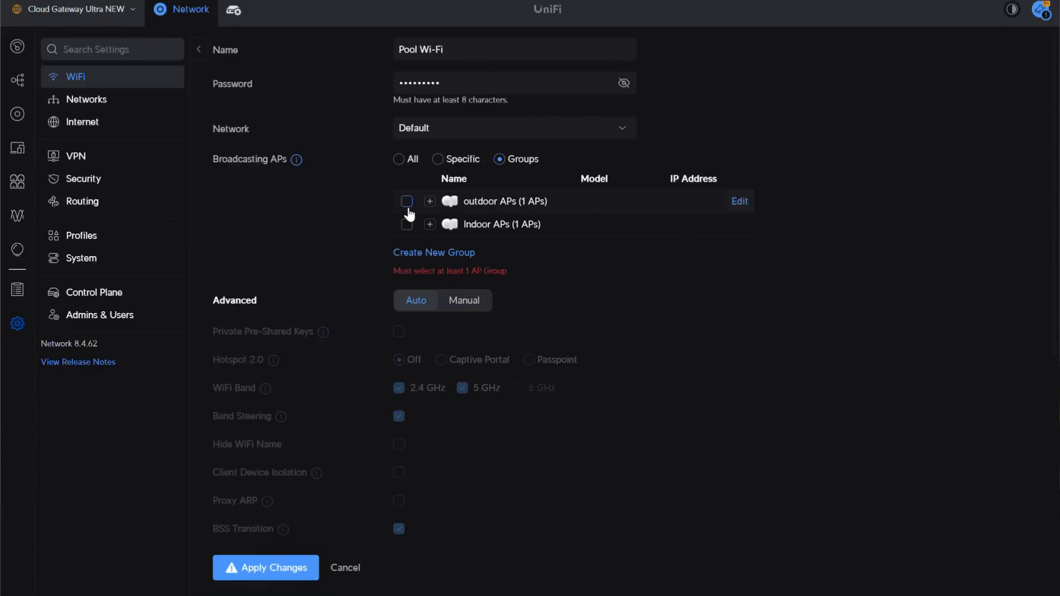
Broadcast Pool Wi-Fi only from the outdoor APs group and apply the changes.
{"action": "left_click", "coordinate": [408, 203]}
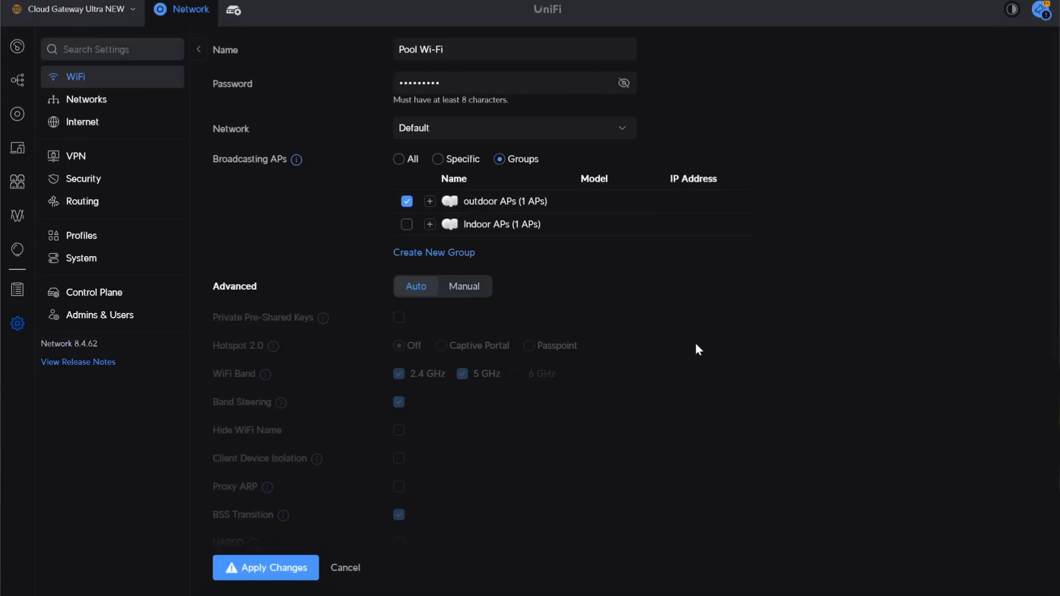
{"action": "left_click", "coordinate": [289, 568]}
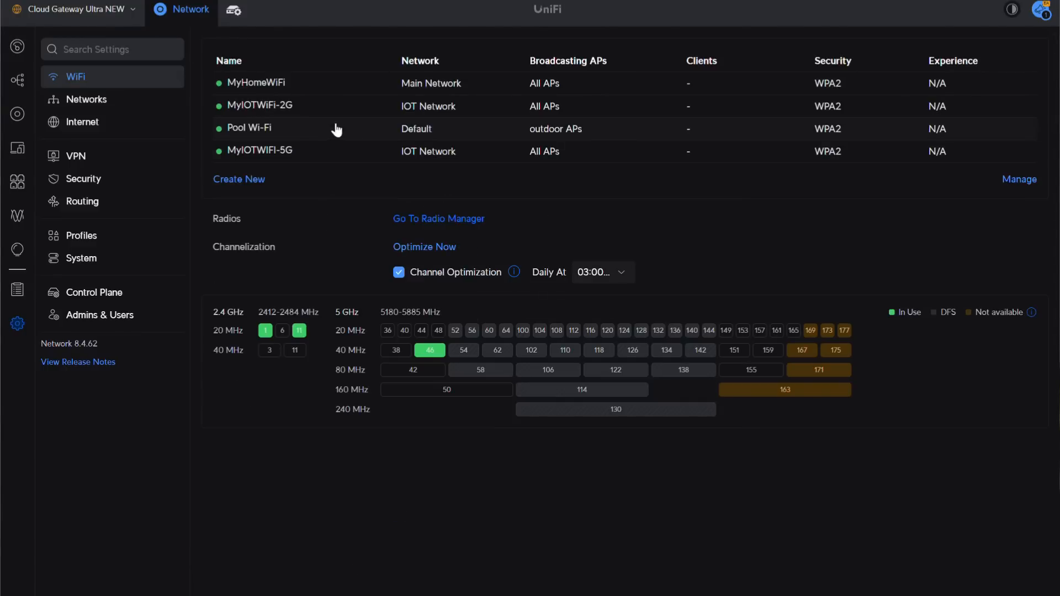
Reopen the Pool Wi-Fi settings and set its network to Main Network (VLAN ID 10).
{"action": "left_click", "coordinate": [280, 132]}
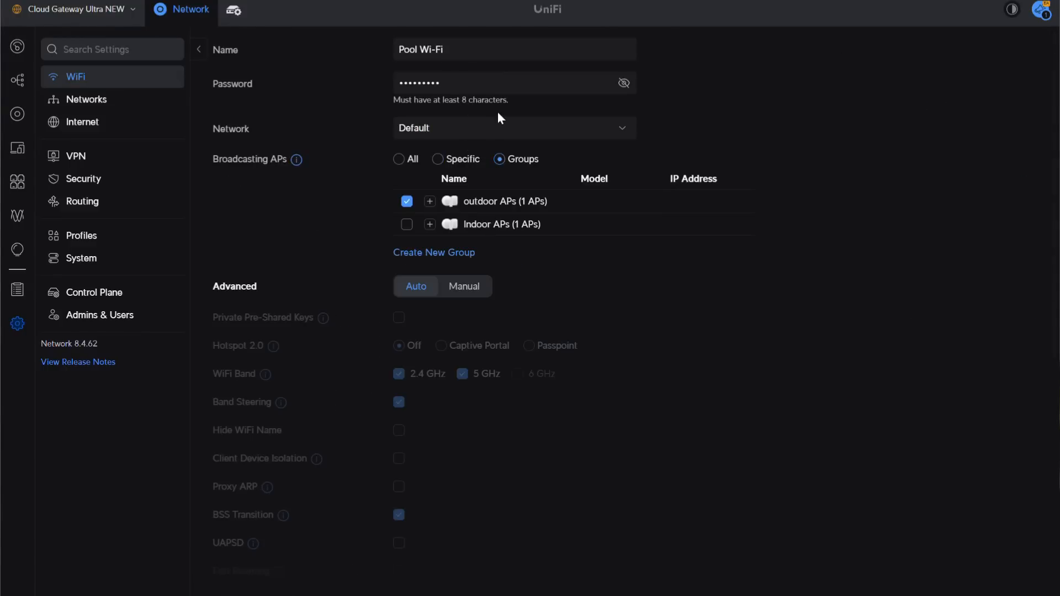
{"action": "left_click", "coordinate": [493, 128]}
{"action": "left_click", "coordinate": [467, 178]}
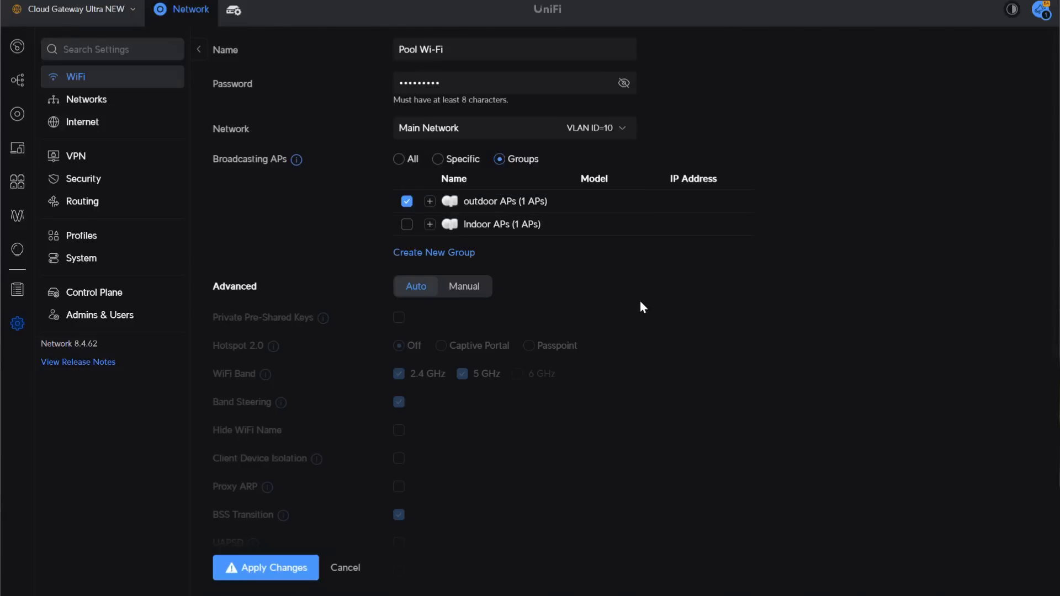
Review the remaining Pool Wi-Fi settings and apply the changes.
{"action": "scroll", "coordinate": [641, 306], "scroll_direction": "down", "scroll_amount": 5}
{"action": "left_click", "coordinate": [301, 569]}
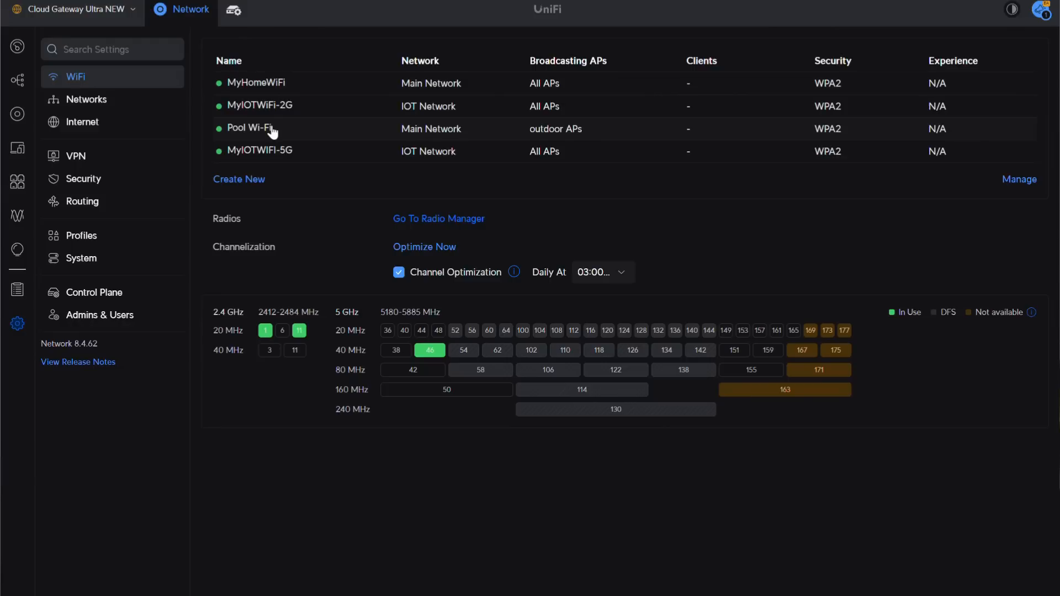
Set MyHomeWiFi to broadcast by AP groups from the Indoor APs group only, and apply the changes.
{"action": "mouse_move", "coordinate": [555, 133]}
{"action": "left_click", "coordinate": [269, 84]}
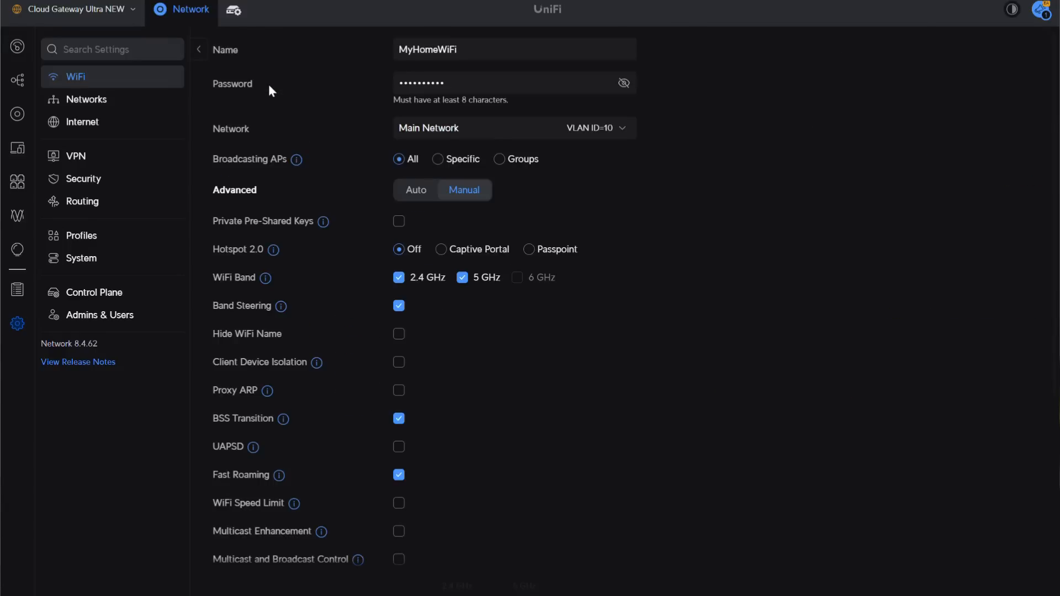
{"action": "left_click", "coordinate": [500, 160]}
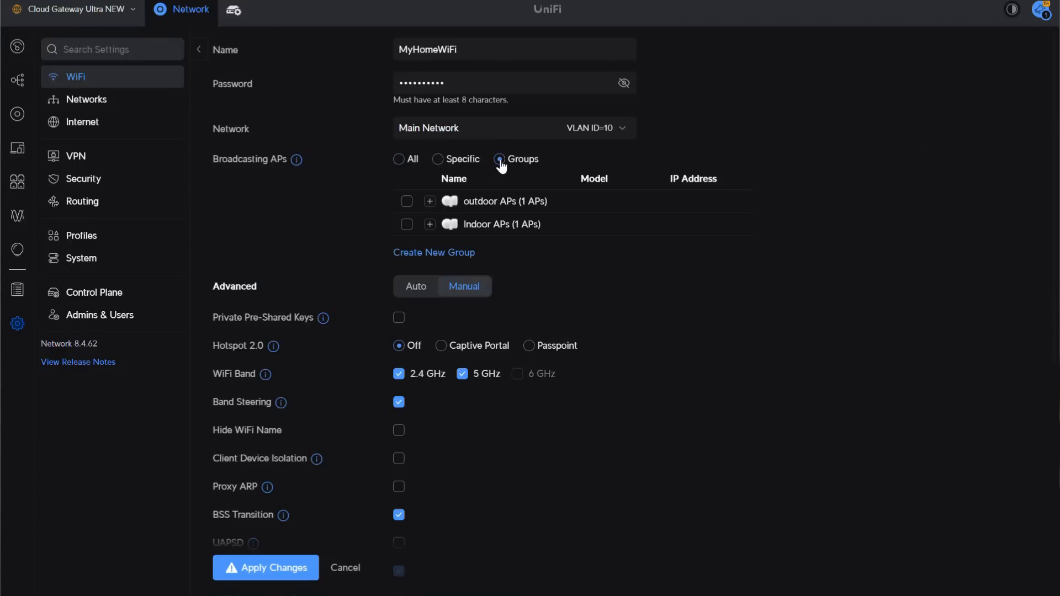
{"action": "left_click", "coordinate": [407, 225]}
{"action": "left_click", "coordinate": [279, 573]}
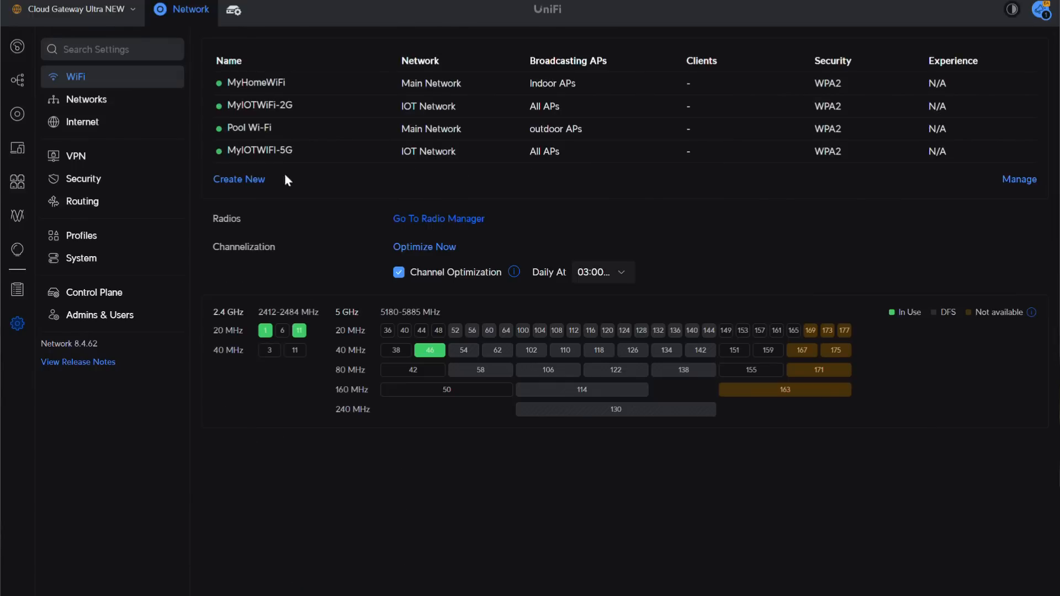
Set MyIOTWiFi-2G to broadcast by AP groups from the Indoor APs group only, and apply the changes.
{"action": "left_click", "coordinate": [269, 107]}
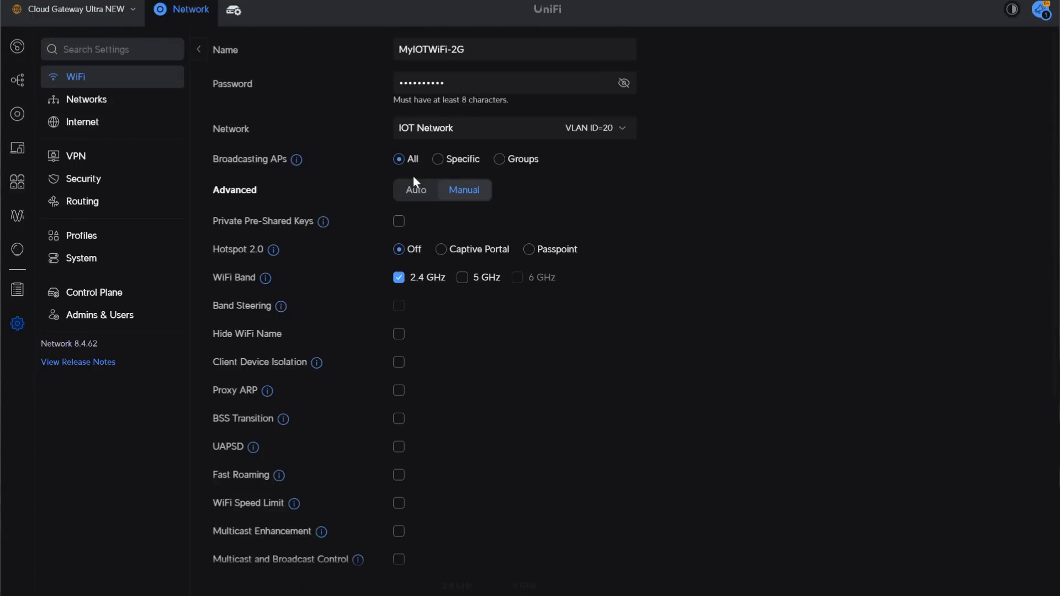
{"action": "left_click", "coordinate": [499, 159]}
{"action": "left_click", "coordinate": [407, 224]}
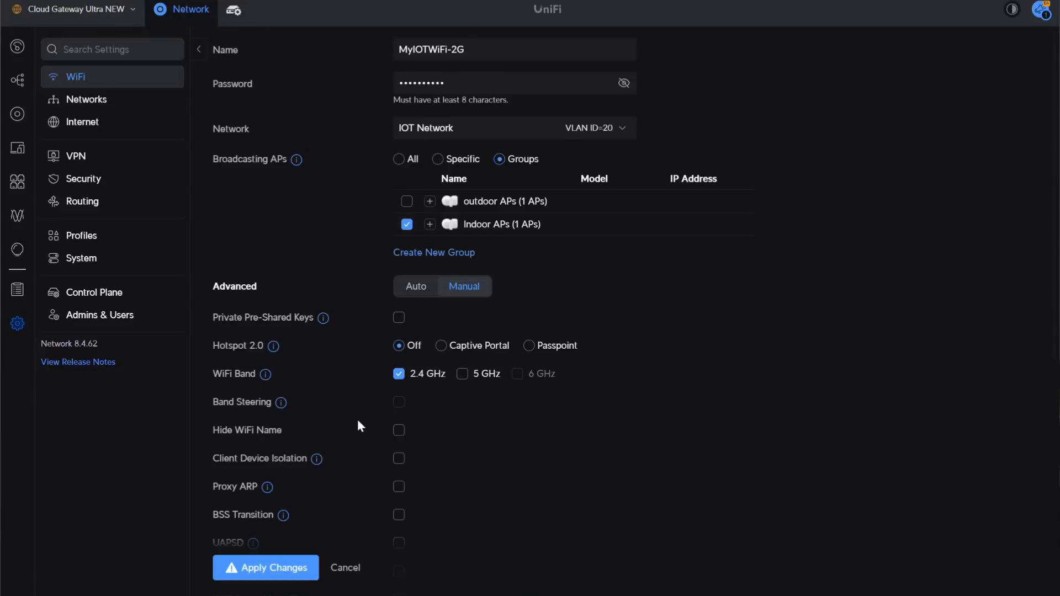
{"action": "left_click", "coordinate": [288, 575]}
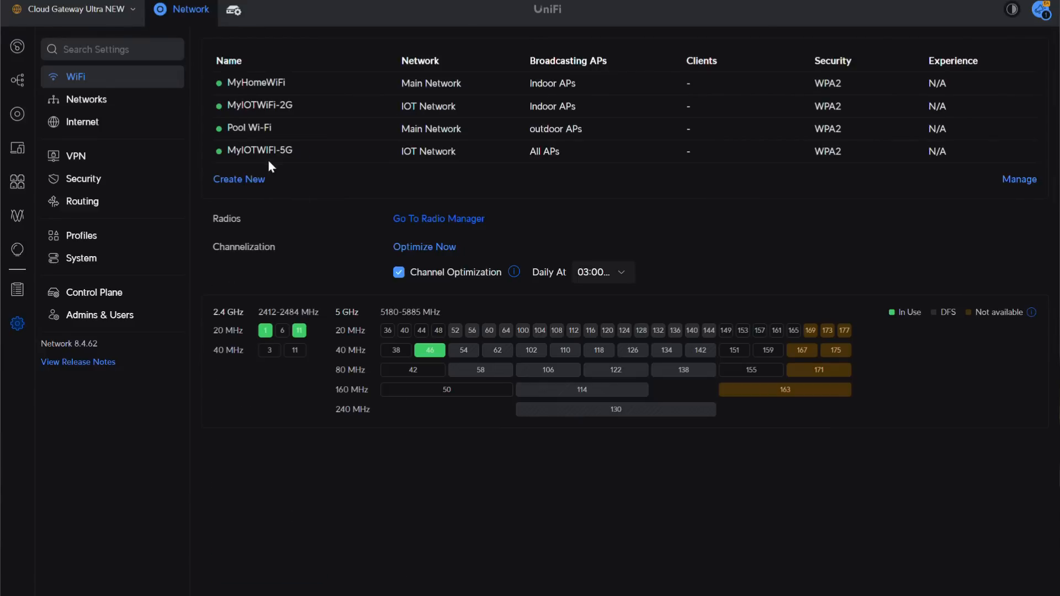
Set MyIOTWIFI-5G to broadcast by AP groups with the outdoor APs group selected, and apply the changes.
{"action": "left_click", "coordinate": [259, 150]}
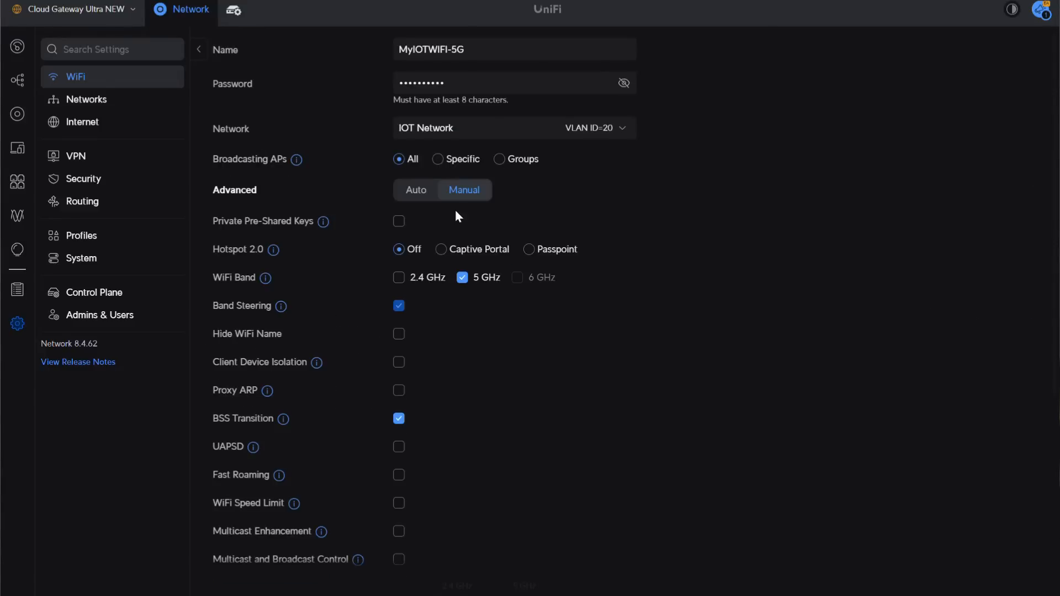
{"action": "left_click", "coordinate": [500, 159]}
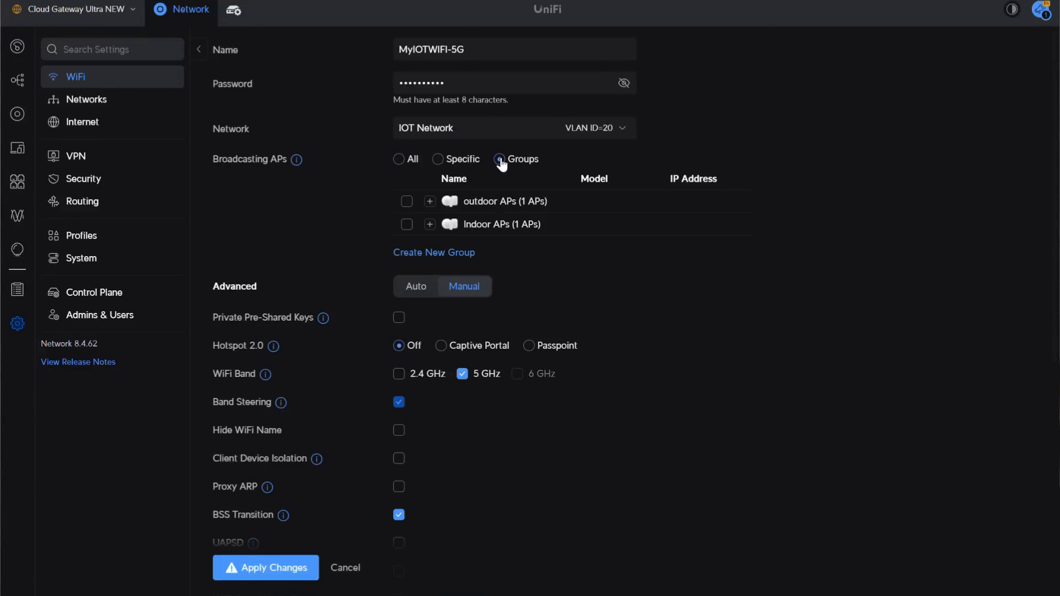
{"action": "left_click", "coordinate": [407, 201]}
{"action": "left_click", "coordinate": [289, 570]}
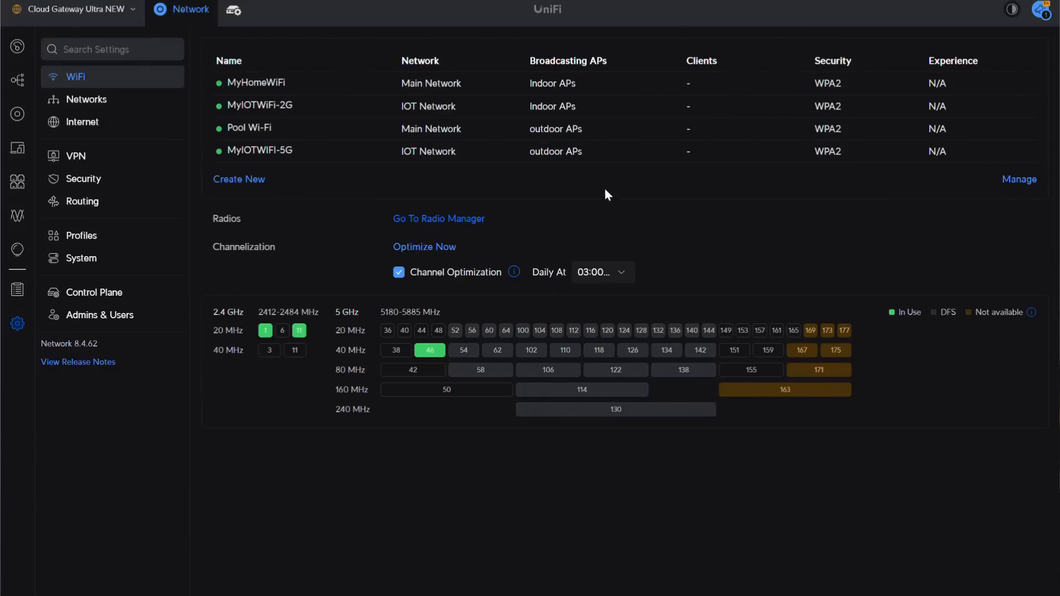
Reopen MyIOTWIFI-5G, deselect the outdoor APs group, select Indoor APs instead, and apply the changes.
{"action": "left_click", "coordinate": [279, 148]}
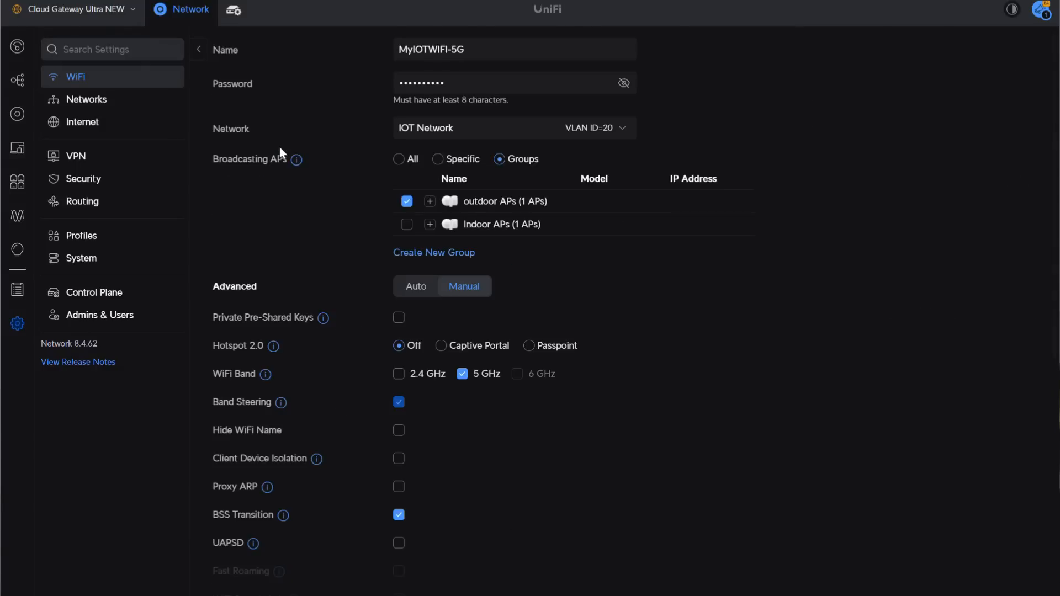
{"action": "left_click", "coordinate": [407, 201]}
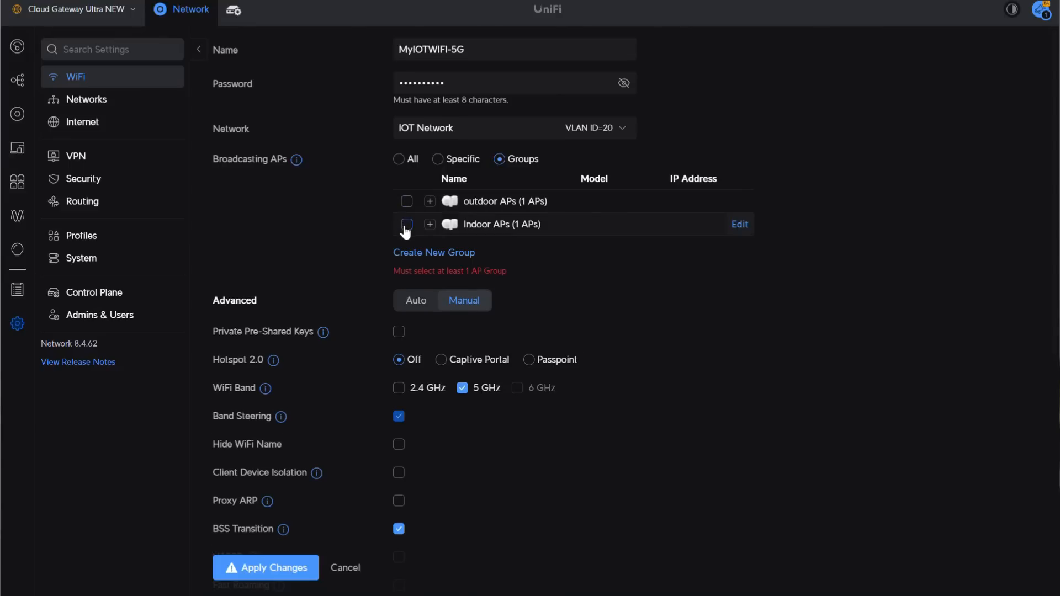
{"action": "left_click", "coordinate": [407, 224]}
{"action": "left_click", "coordinate": [288, 569]}
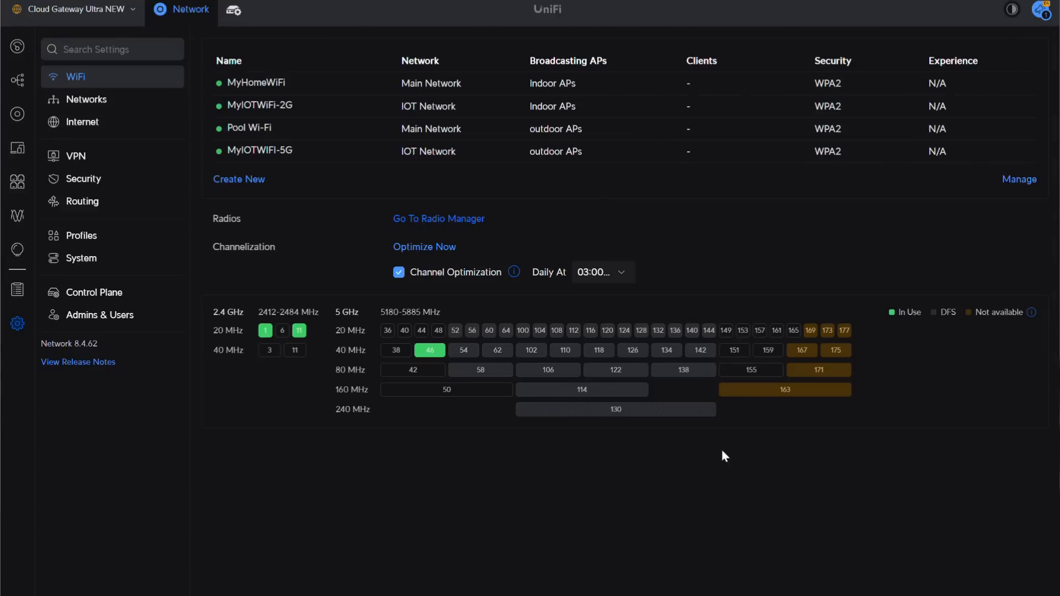
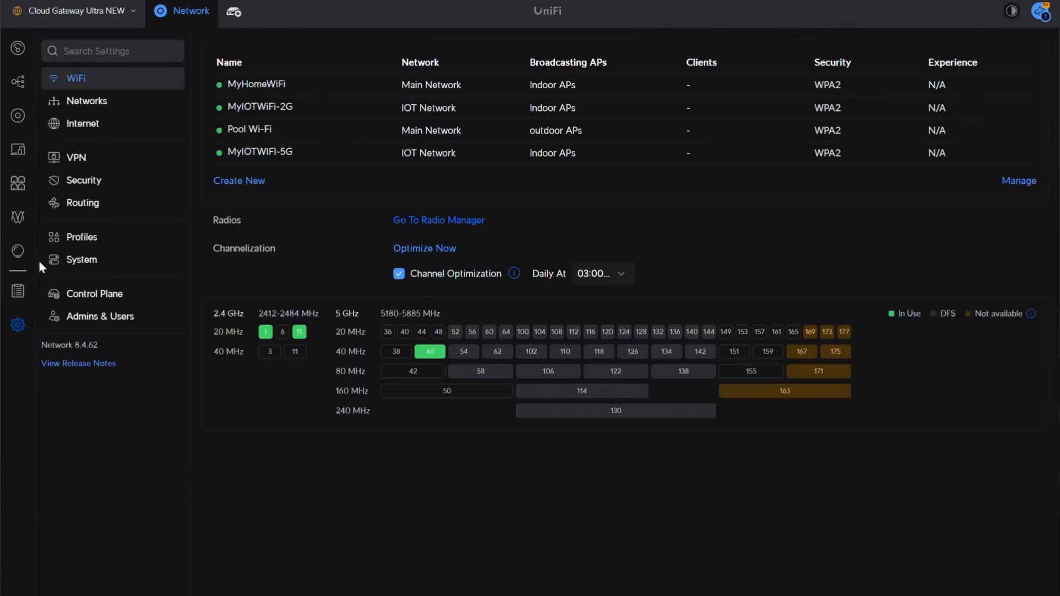
In the UniFi devices list, set the Indoor AP's 5 GHz channel width to 80 and apply the changes.
{"action": "left_click", "coordinate": [18, 121]}
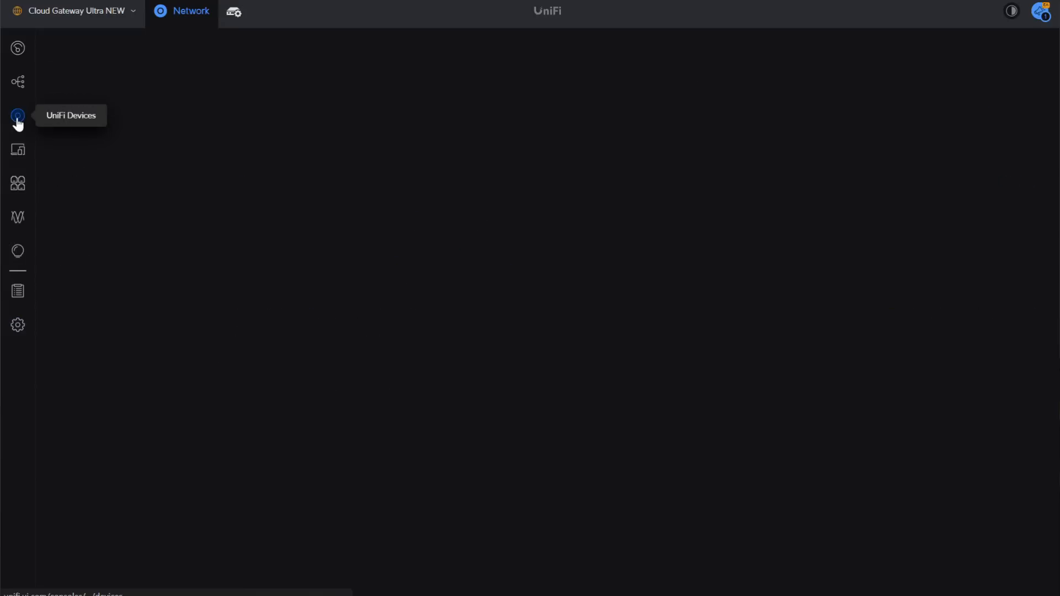
{"action": "left_click", "coordinate": [127, 156]}
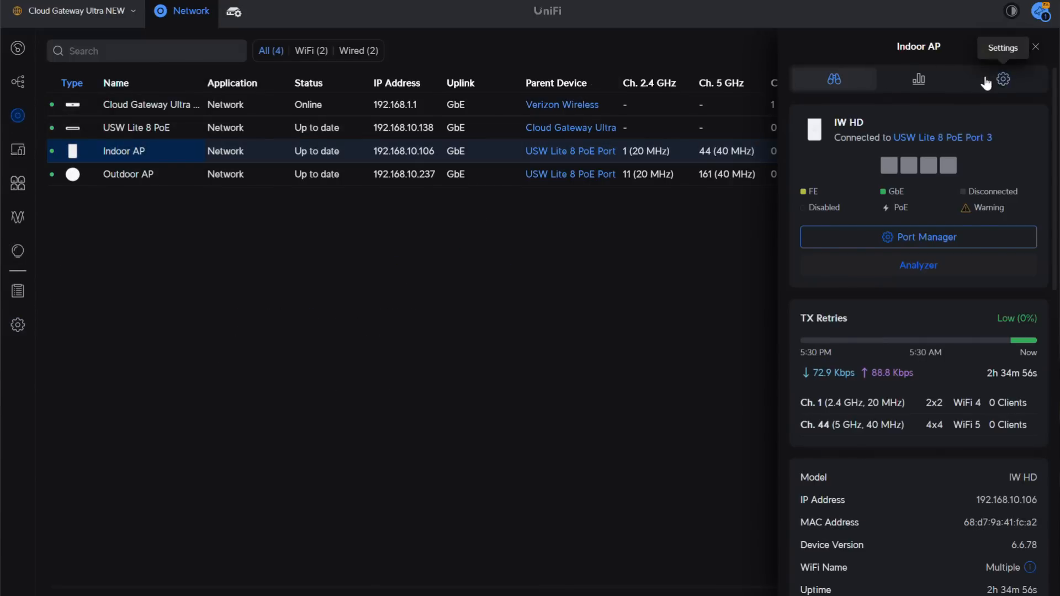
{"action": "left_click", "coordinate": [1004, 80]}
{"action": "scroll", "coordinate": [935, 221], "scroll_direction": "down", "scroll_amount": 1}
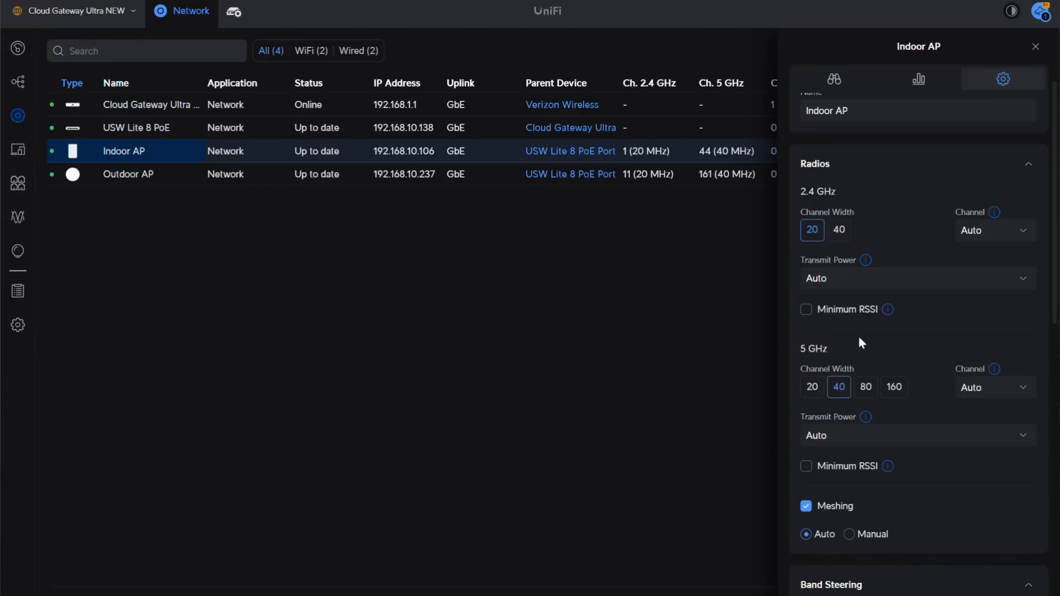
{"action": "left_click", "coordinate": [870, 390]}
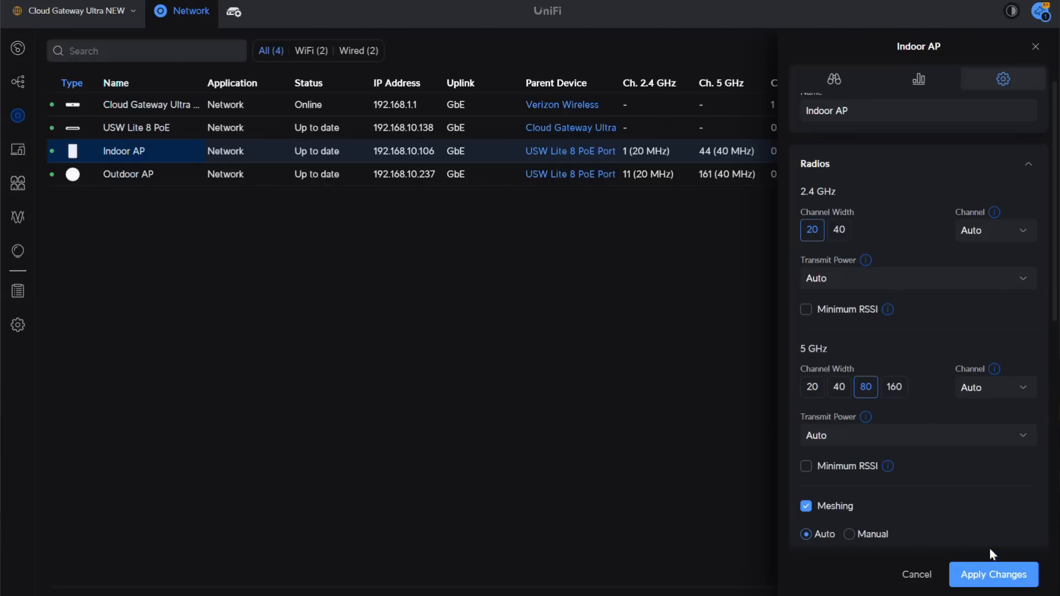
{"action": "left_click", "coordinate": [1003, 579]}
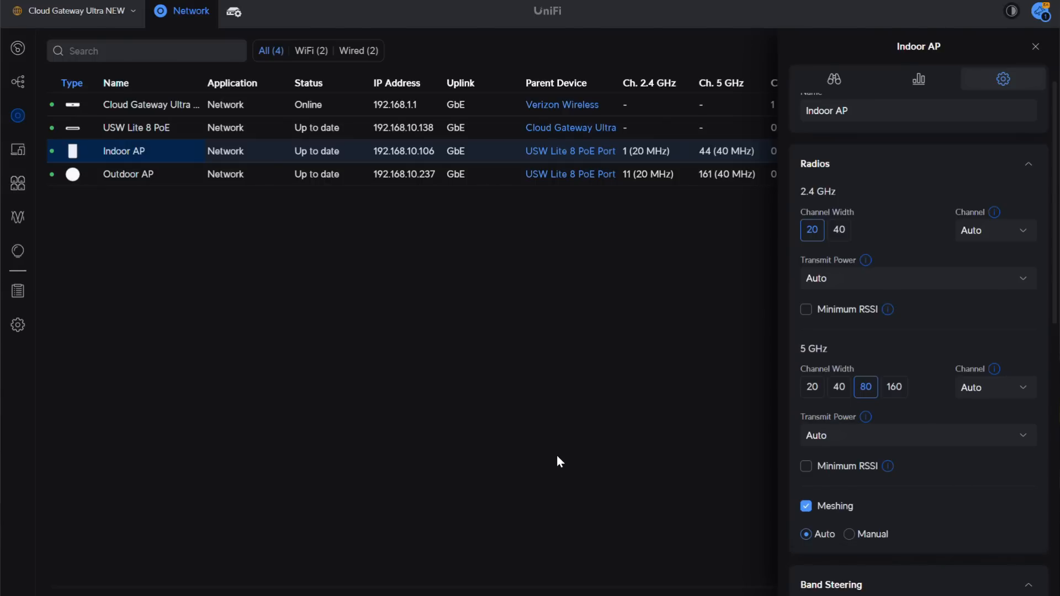
Set the Outdoor AP's 5 GHz channel width to 80 and apply the changes.
{"action": "left_click", "coordinate": [134, 177]}
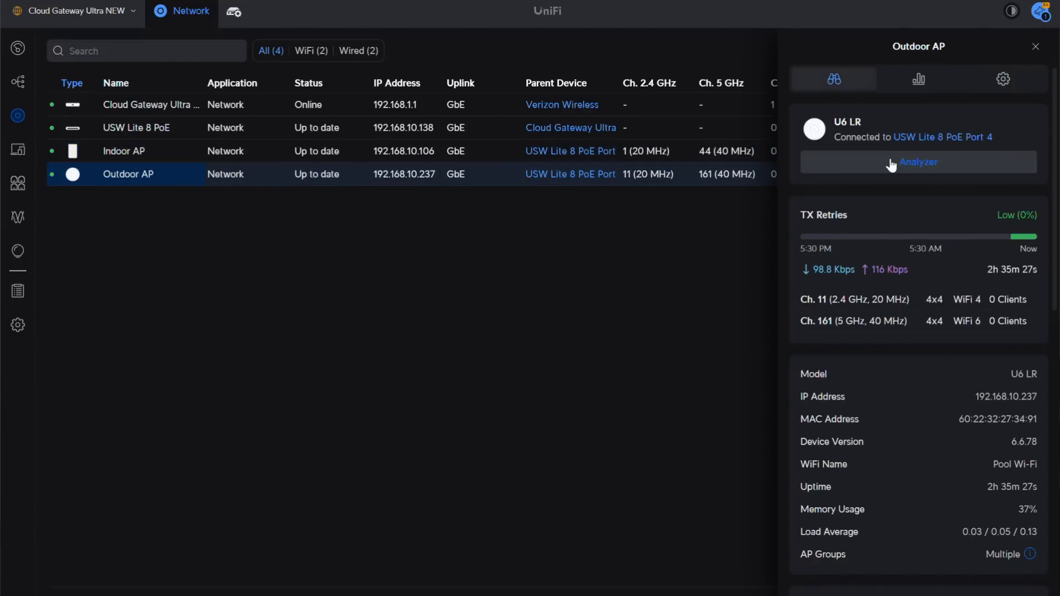
{"action": "left_click", "coordinate": [1003, 79]}
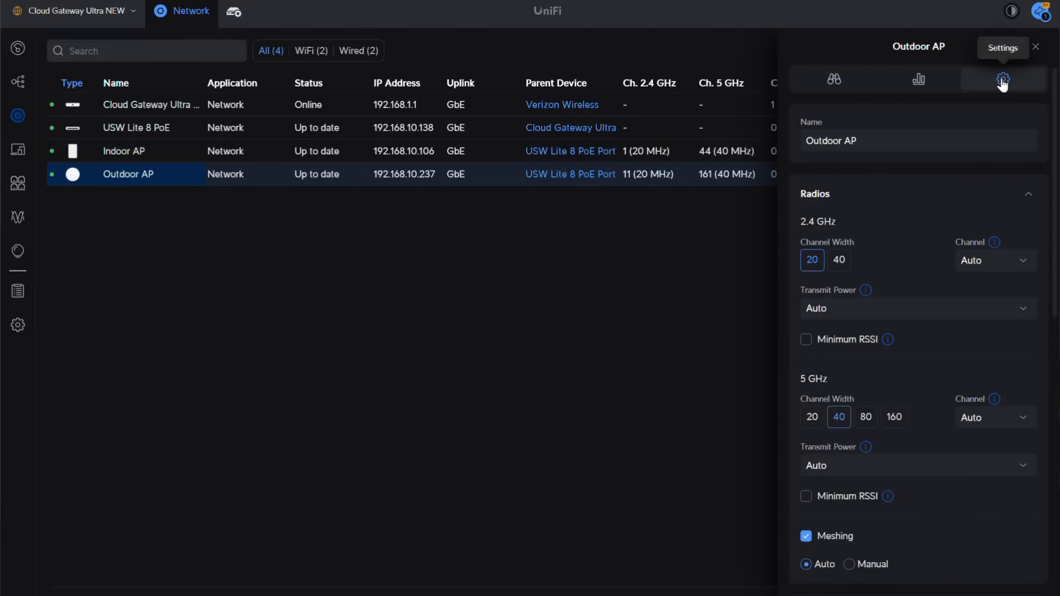
{"action": "left_click", "coordinate": [867, 418]}
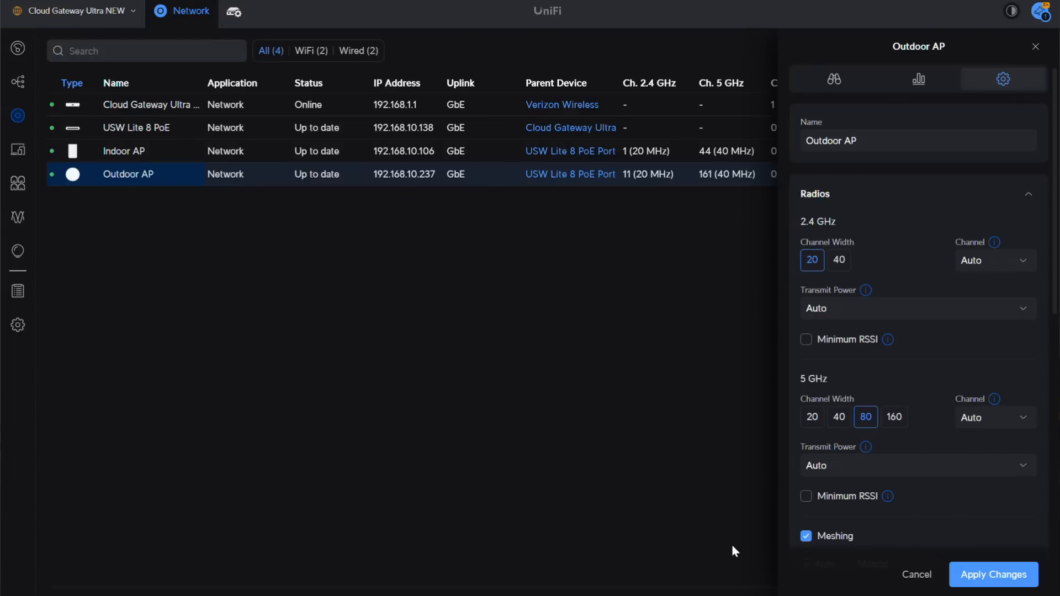
{"action": "left_click", "coordinate": [998, 576]}
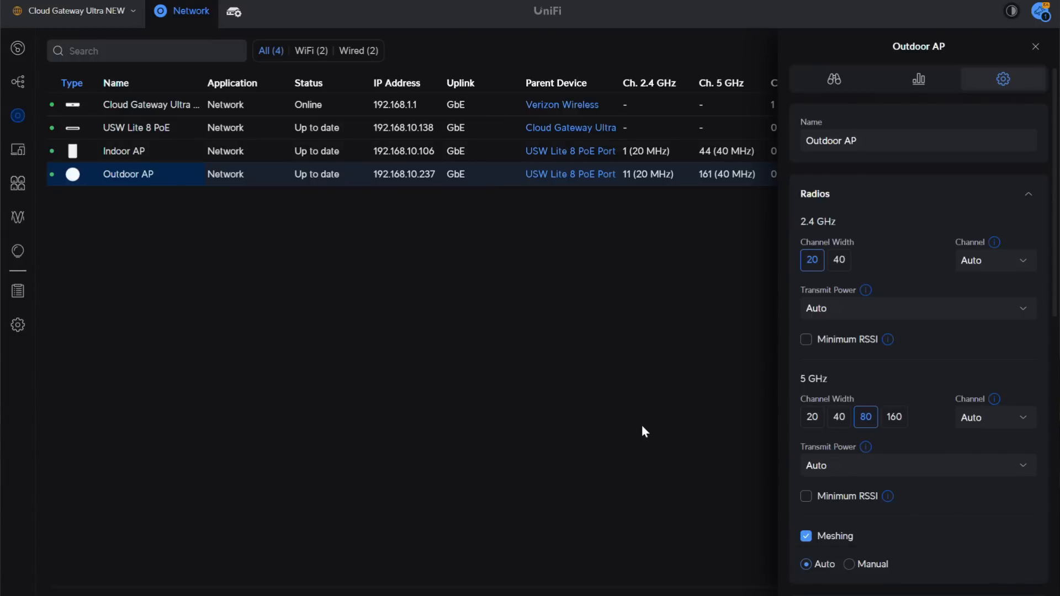
Review the Outdoor AP's meshing, band steering and IP settings, and compare the overviews of both access points.
{"action": "scroll", "coordinate": [974, 404], "scroll_direction": "down", "scroll_amount": 8}
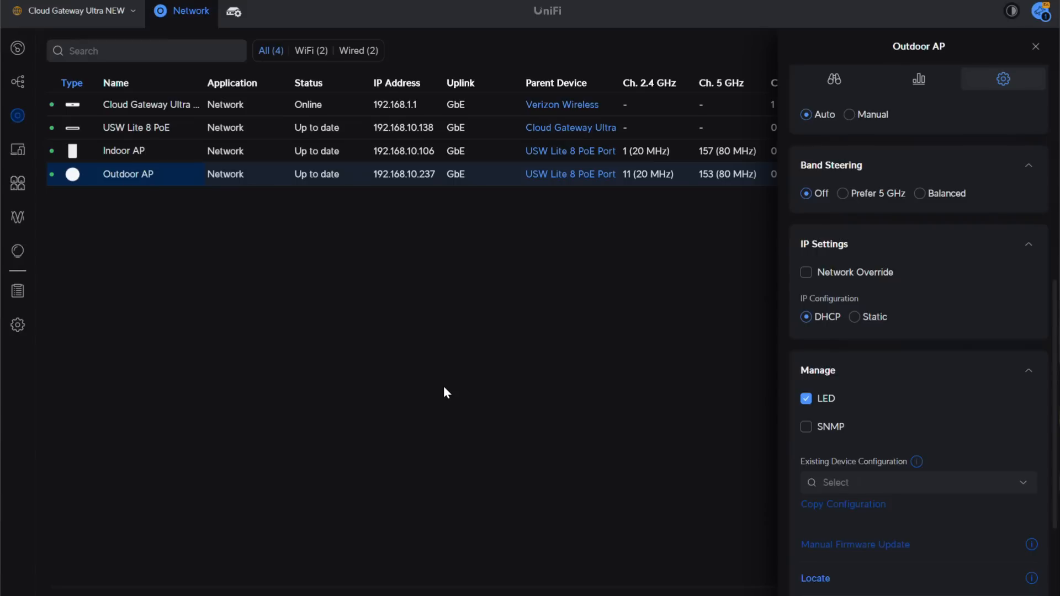
{"action": "scroll", "coordinate": [941, 319], "scroll_direction": "up", "scroll_amount": 4}
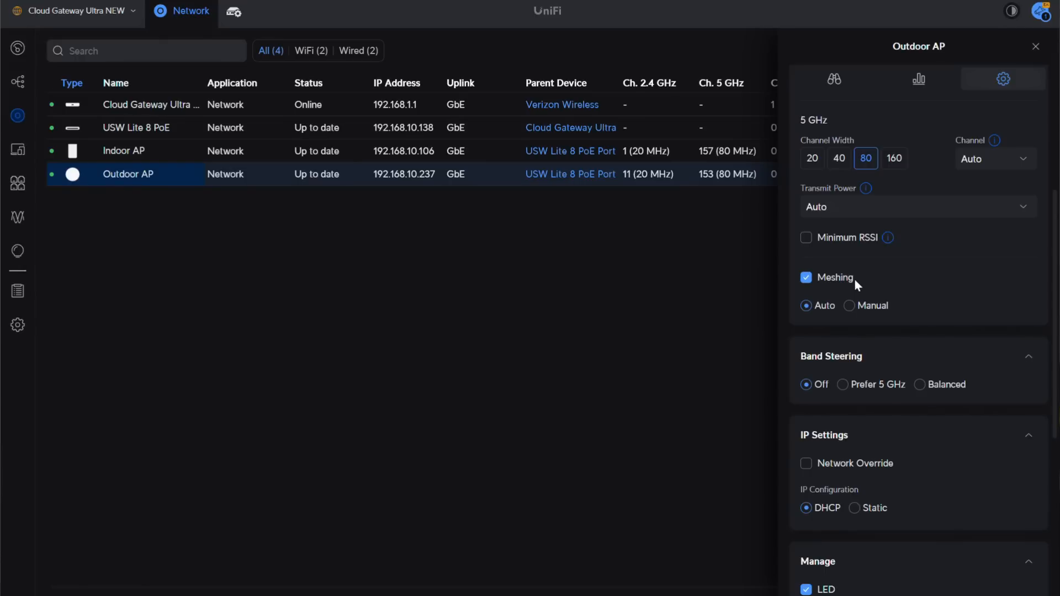
{"action": "left_click", "coordinate": [128, 155]}
{"action": "left_click", "coordinate": [129, 177]}
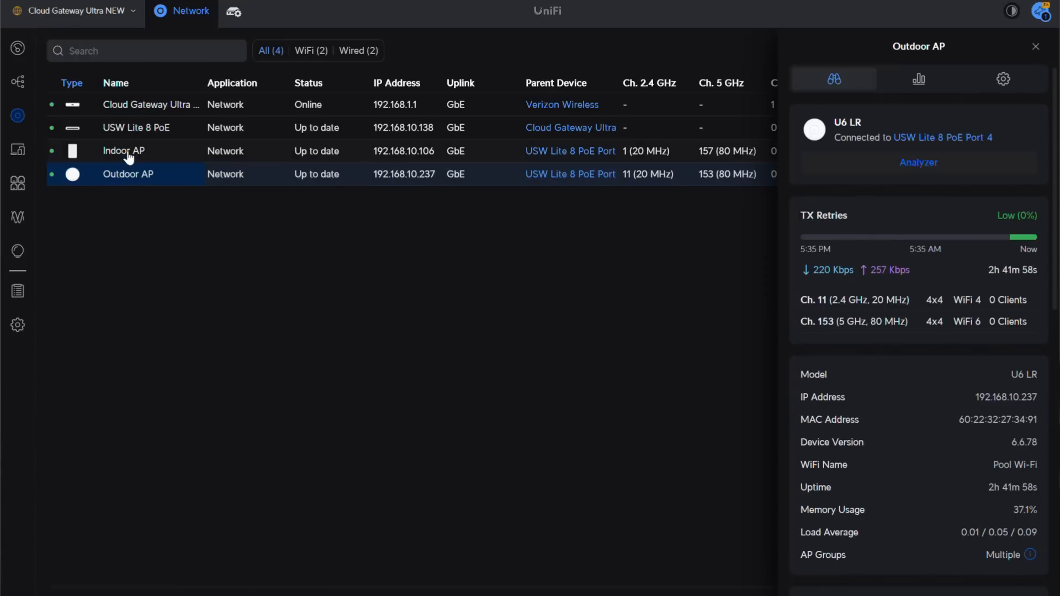
{"action": "left_click", "coordinate": [128, 156]}
{"action": "left_click", "coordinate": [131, 178]}
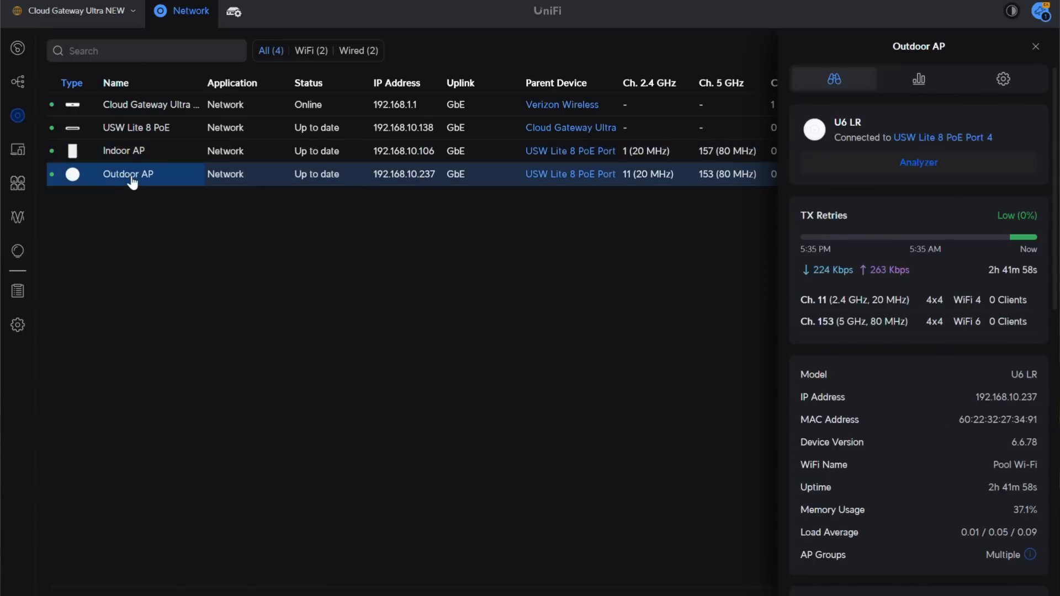
Turn off meshing in the Indoor AP's settings and apply the changes.
{"action": "left_click", "coordinate": [128, 157]}
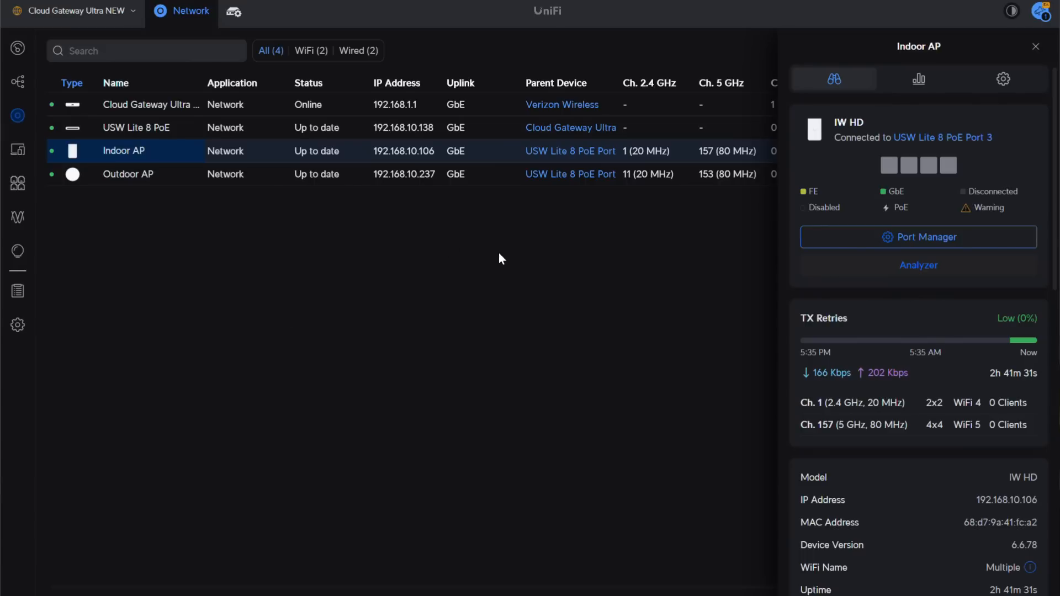
{"action": "left_click", "coordinate": [1003, 78]}
{"action": "scroll", "coordinate": [920, 373], "scroll_direction": "down", "scroll_amount": 5}
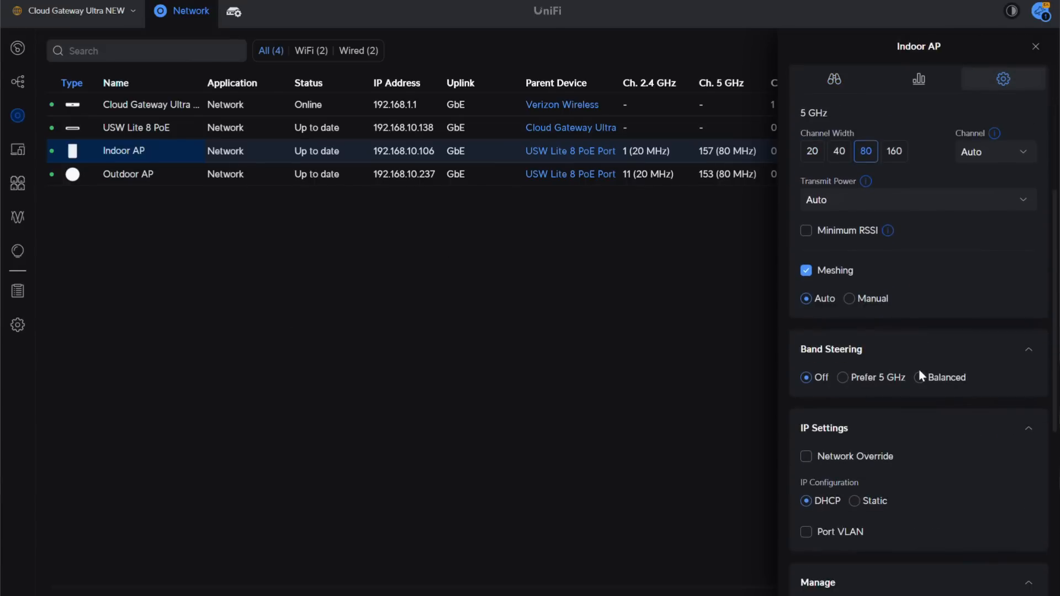
{"action": "scroll", "coordinate": [920, 378], "scroll_direction": "up", "scroll_amount": 1}
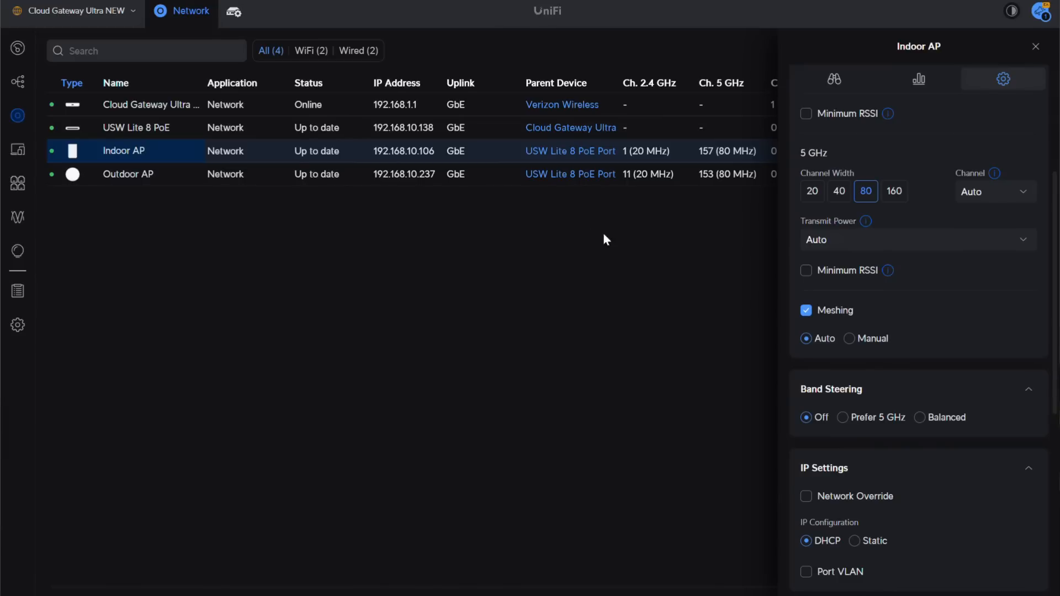
{"action": "left_click", "coordinate": [807, 311]}
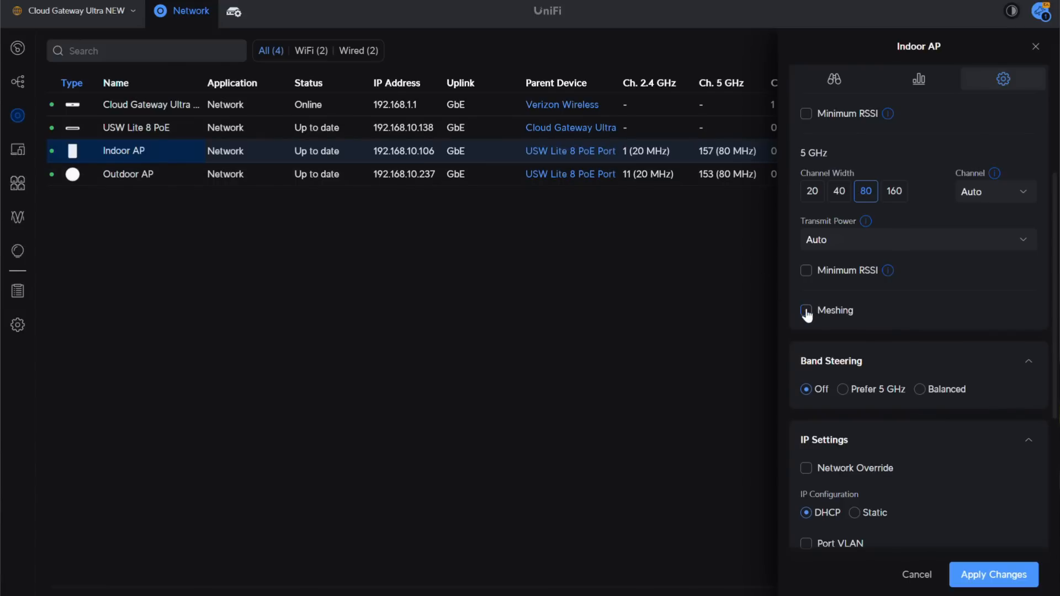
{"action": "left_click", "coordinate": [997, 573]}
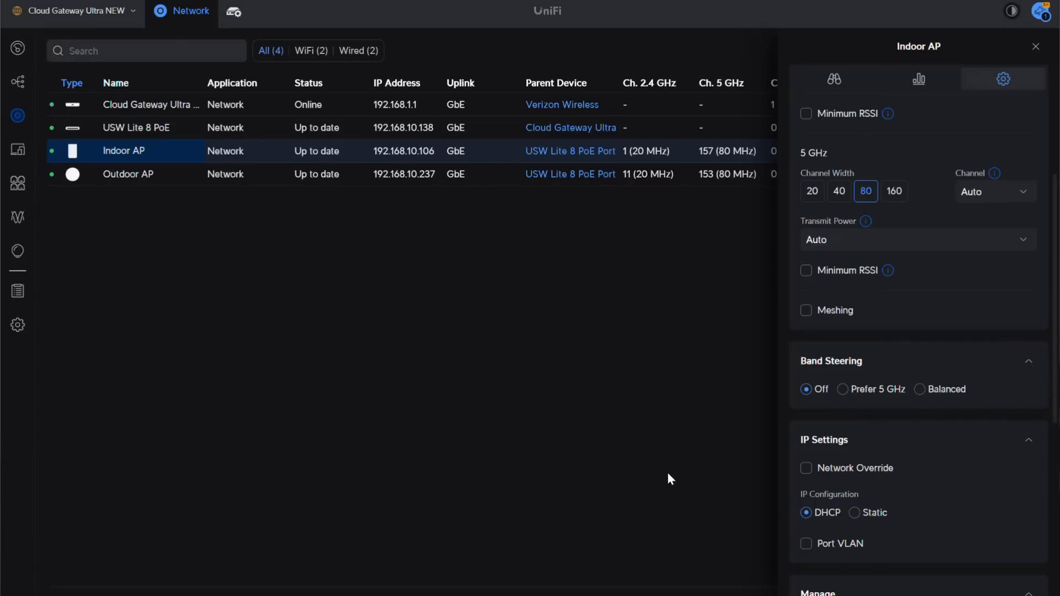
Turn off meshing in the Outdoor AP's settings and apply the changes.
{"action": "left_click", "coordinate": [140, 185]}
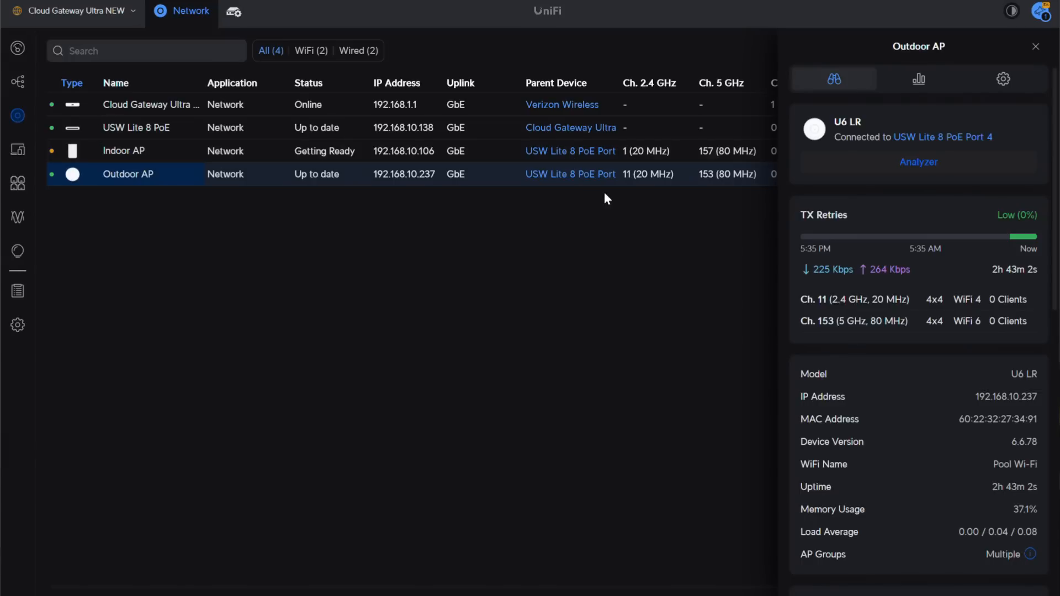
{"action": "left_click", "coordinate": [1004, 80]}
{"action": "scroll", "coordinate": [941, 341], "scroll_direction": "down", "scroll_amount": 1}
{"action": "scroll", "coordinate": [943, 341], "scroll_direction": "down", "scroll_amount": 1}
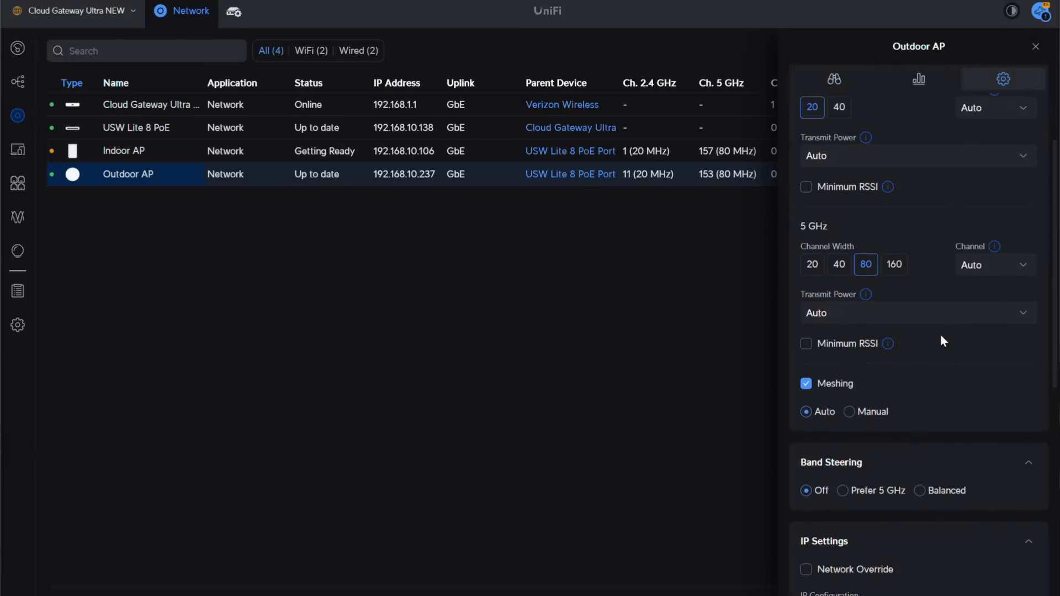
{"action": "left_click", "coordinate": [807, 384]}
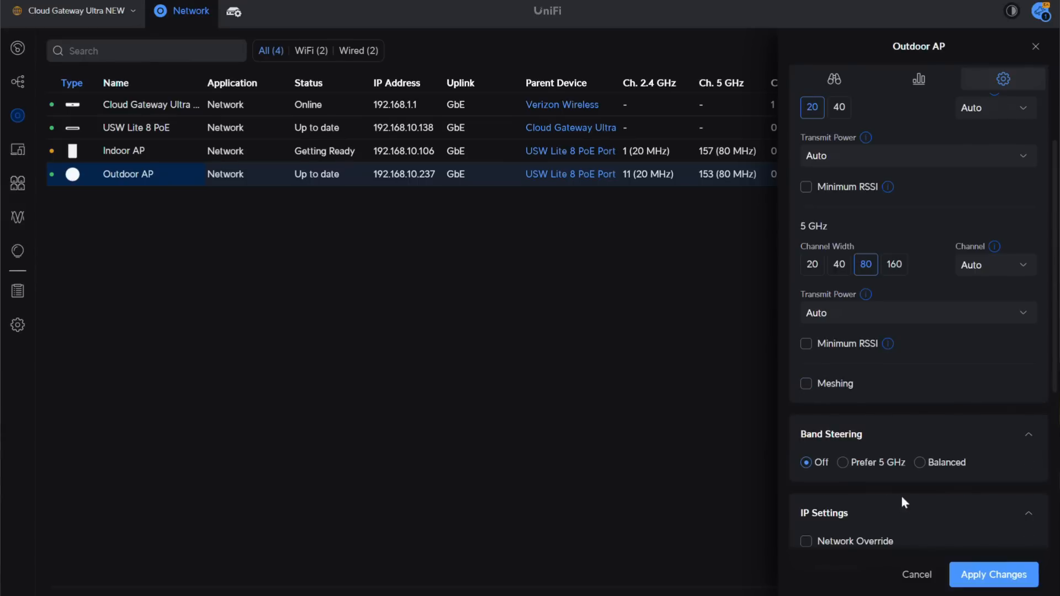
{"action": "left_click", "coordinate": [989, 577]}
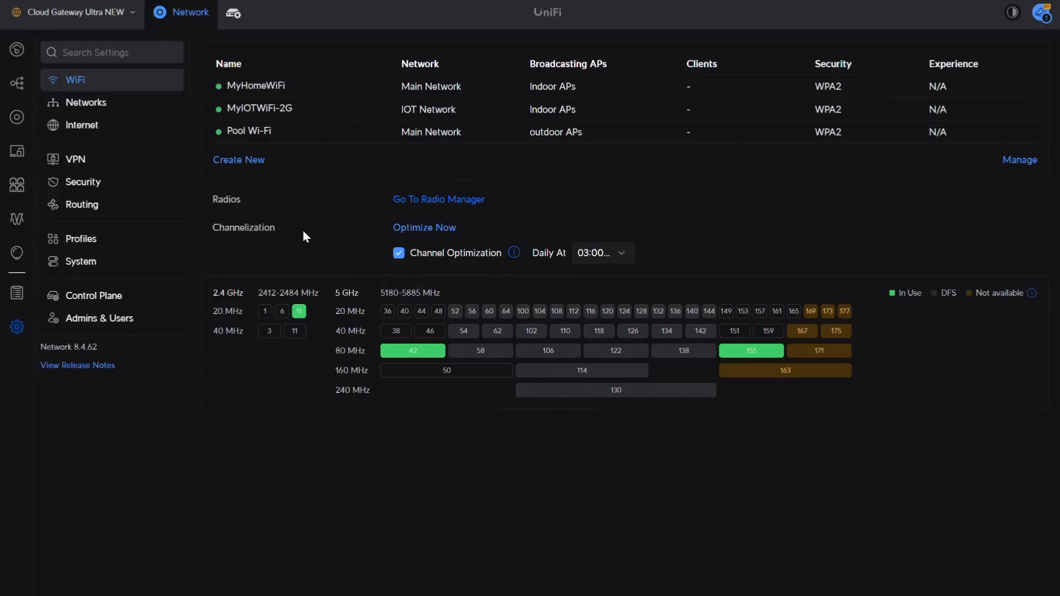
In the WiFi settings, rename the MyIOTWiFi-2G network as MyIOTWiFi and apply the changes.
{"action": "left_click", "coordinate": [276, 108]}
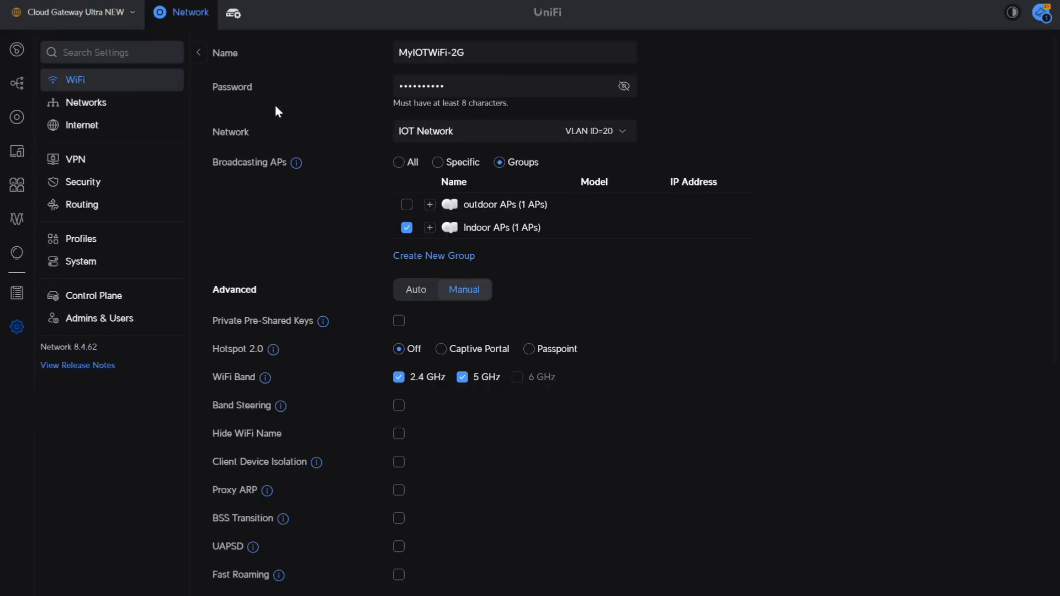
{"action": "left_click", "coordinate": [470, 52]}
{"action": "key", "text": "BackSpace"}
{"action": "key", "text": "BackSpace"}
{"action": "key", "text": "BackSpace"}
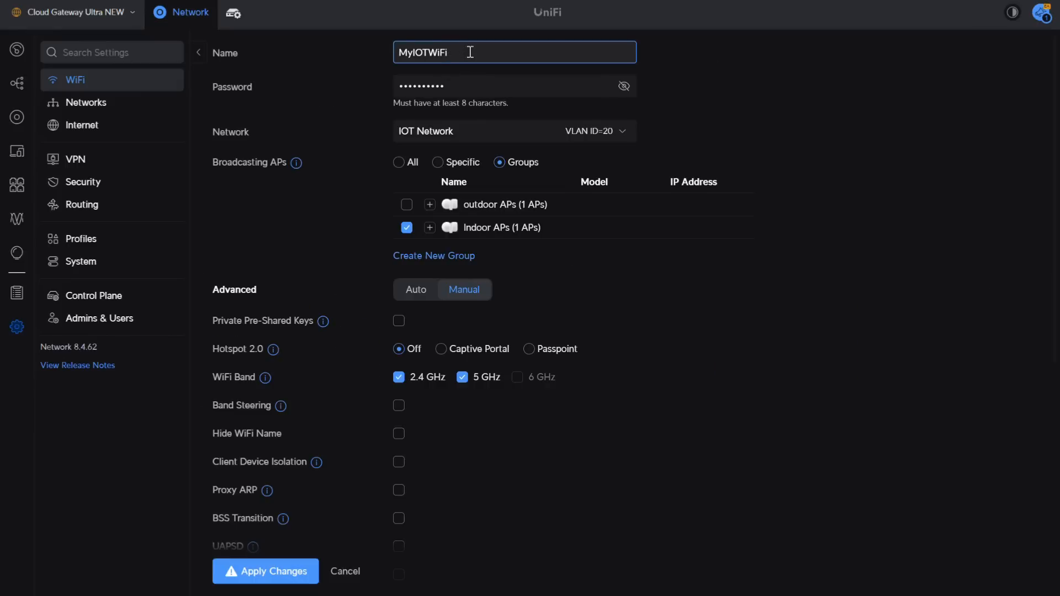
{"action": "type", "text": "i"}
{"action": "left_click", "coordinate": [296, 579]}
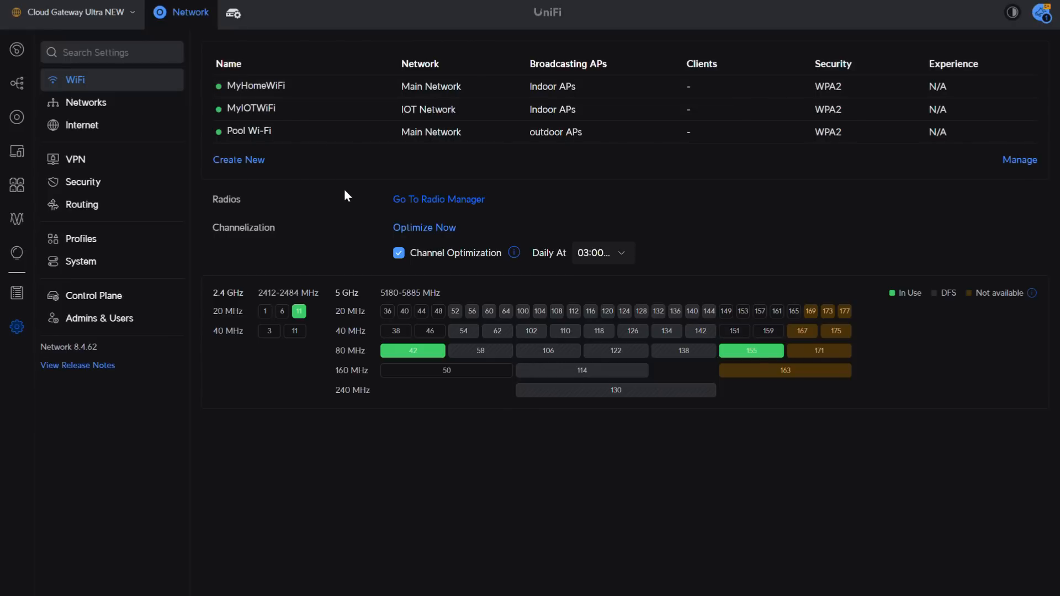
Open the MyHomeWiFi network's settings and compare the Auto and Manual advanced modes, leaving Manual selected.
{"action": "left_click", "coordinate": [276, 87]}
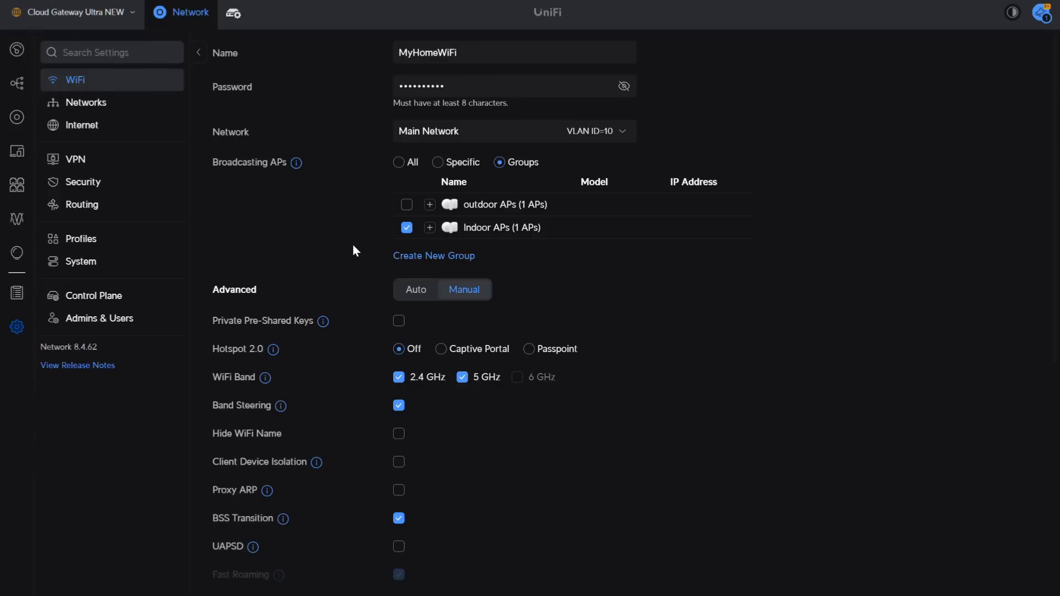
{"action": "scroll", "coordinate": [355, 251], "scroll_direction": "down", "scroll_amount": 1}
{"action": "scroll", "coordinate": [355, 251], "scroll_direction": "up", "scroll_amount": 1}
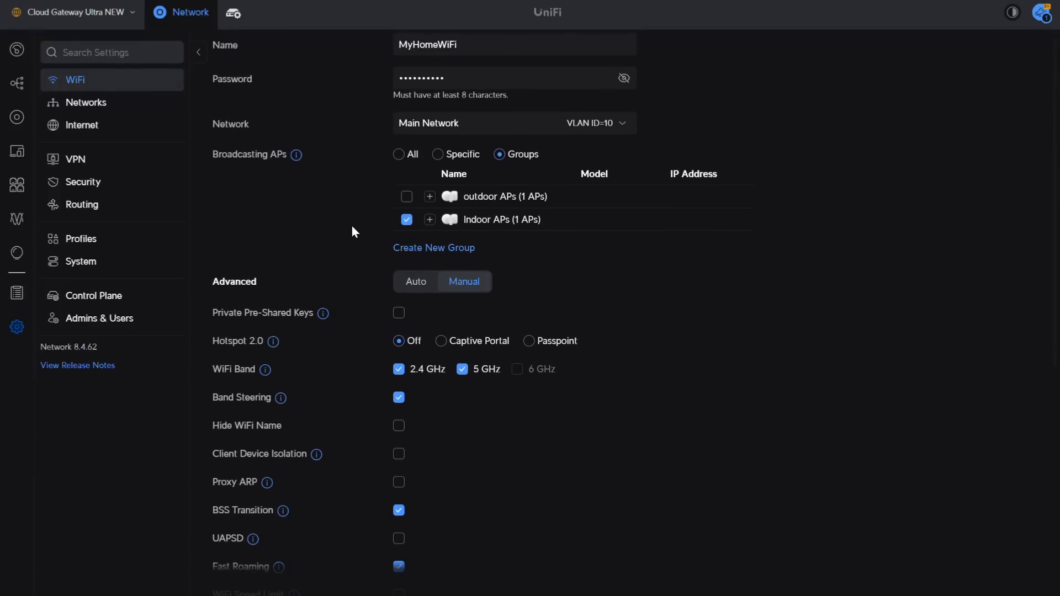
{"action": "scroll", "coordinate": [354, 231], "scroll_direction": "down", "scroll_amount": 2}
{"action": "left_click", "coordinate": [416, 231]}
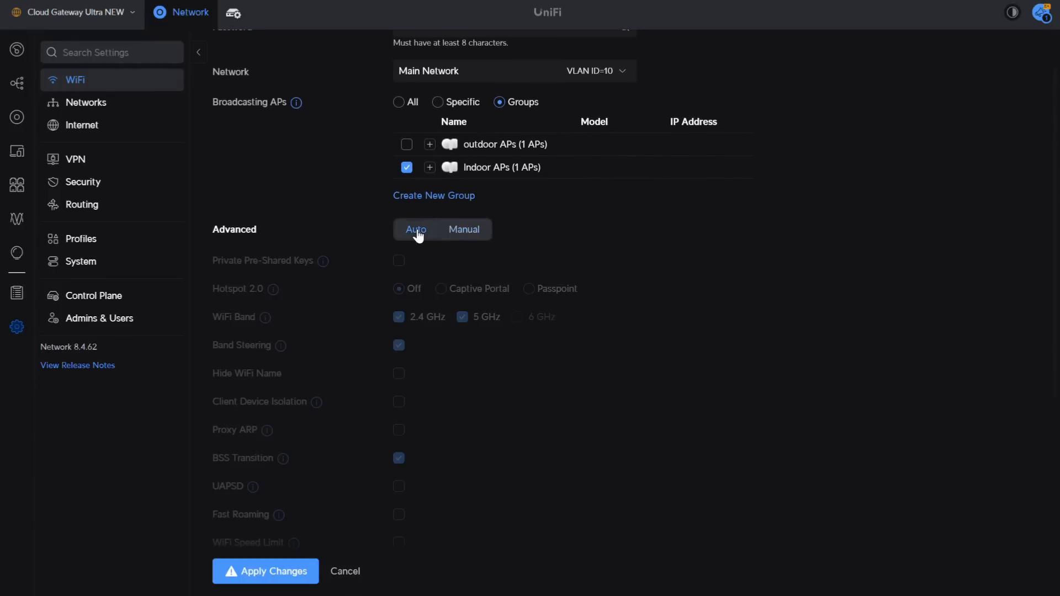
{"action": "left_click", "coordinate": [475, 231]}
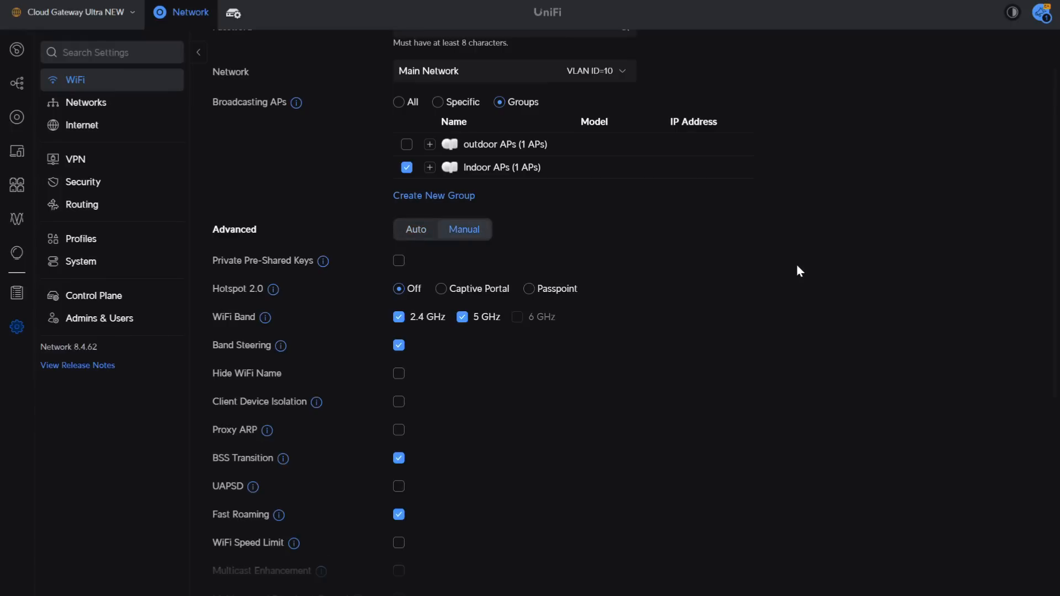
Go through MyHomeWiFi's advanced options and enable Multicast Enhancement.
{"action": "scroll", "coordinate": [798, 267], "scroll_direction": "down", "scroll_amount": 4}
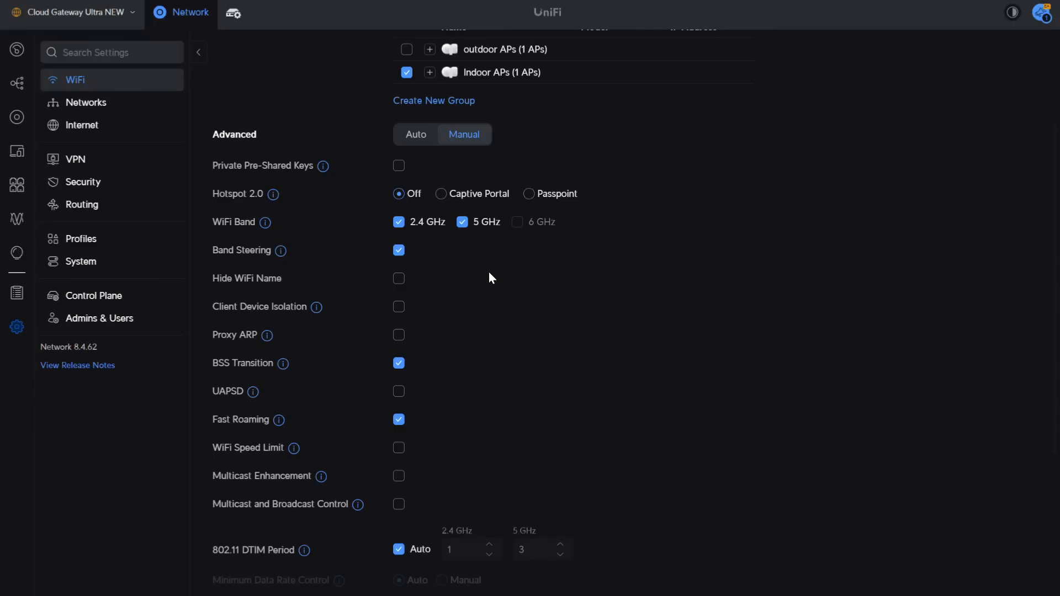
{"action": "scroll", "coordinate": [489, 277], "scroll_direction": "down", "scroll_amount": 1}
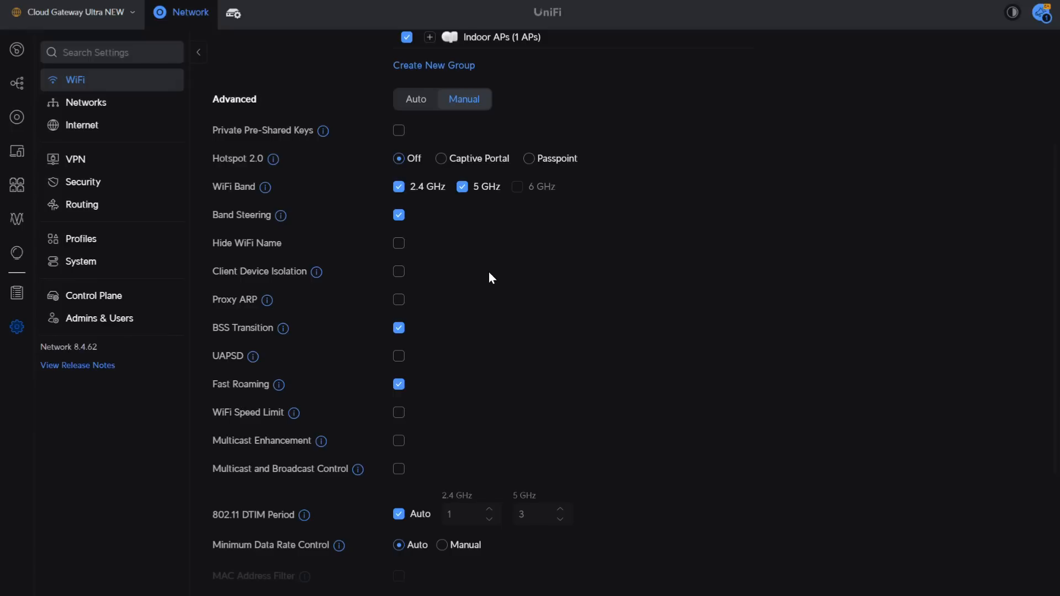
{"action": "scroll", "coordinate": [490, 274], "scroll_direction": "down", "scroll_amount": 1}
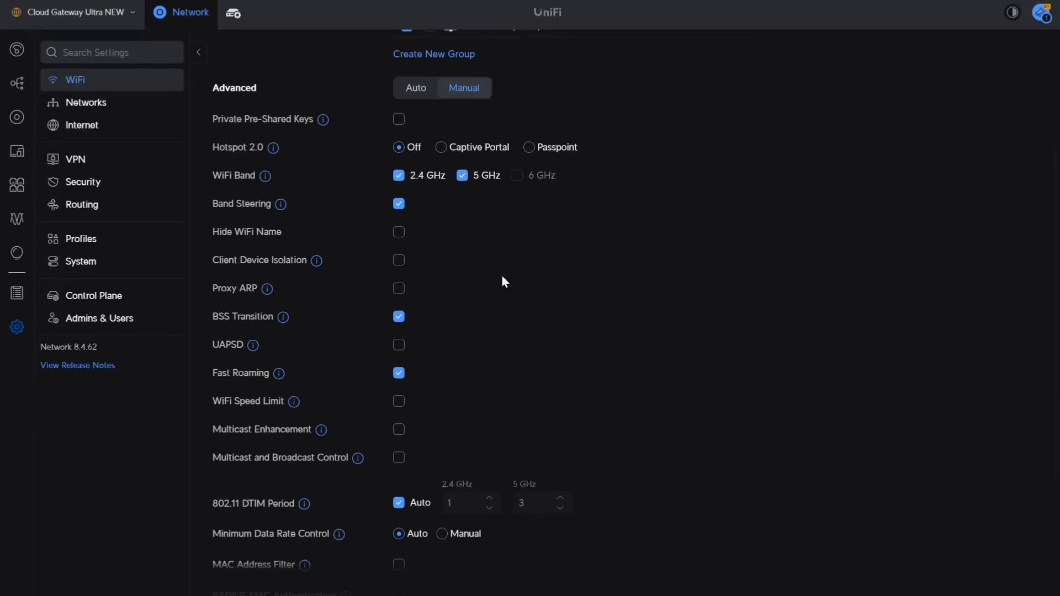
{"action": "scroll", "coordinate": [504, 281], "scroll_direction": "down", "scroll_amount": 1}
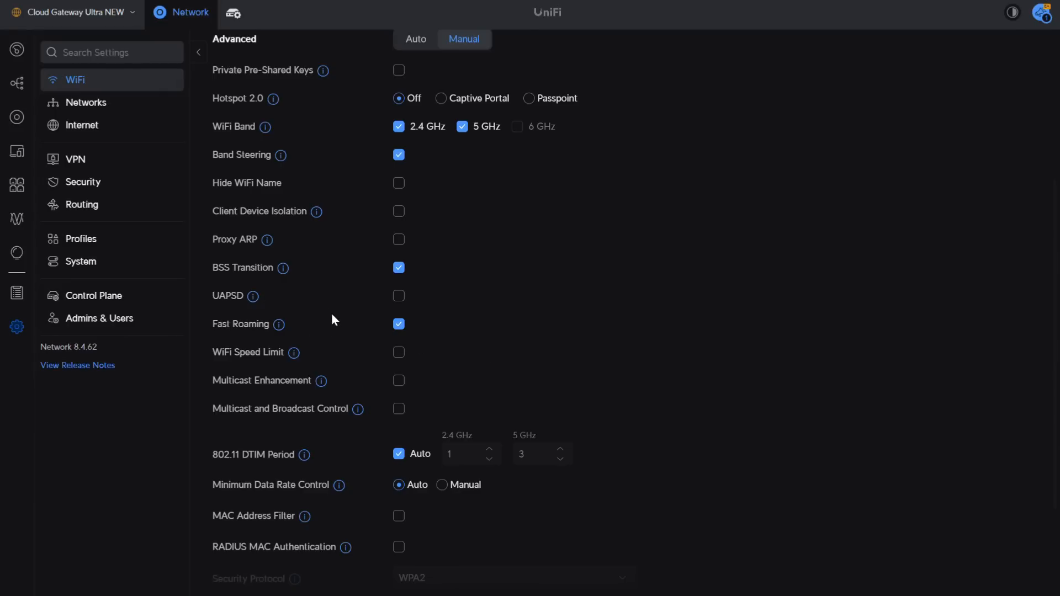
{"action": "scroll", "coordinate": [574, 308], "scroll_direction": "down", "scroll_amount": 1}
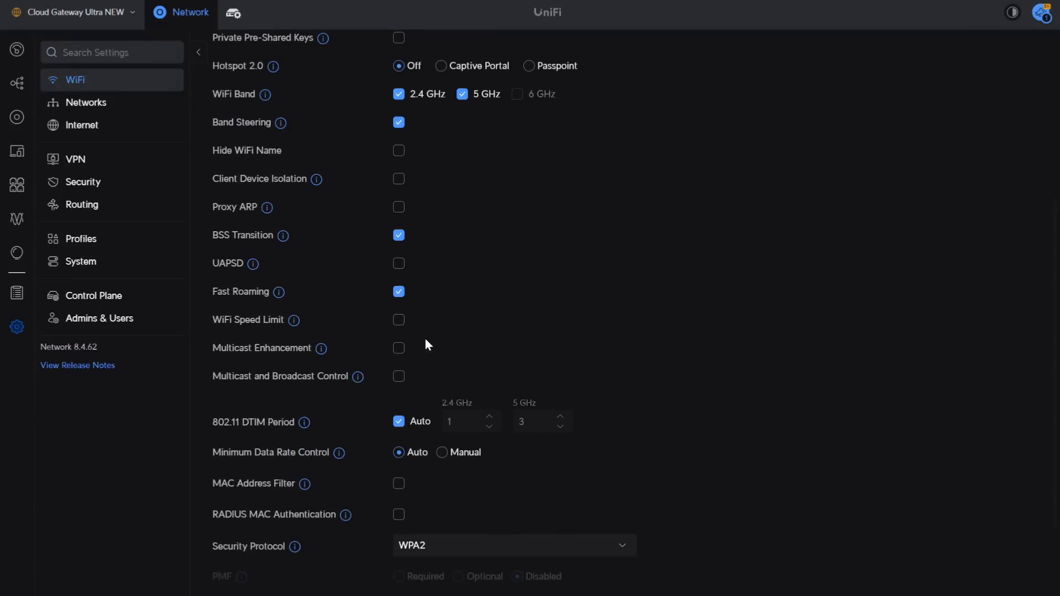
{"action": "left_click", "coordinate": [399, 348]}
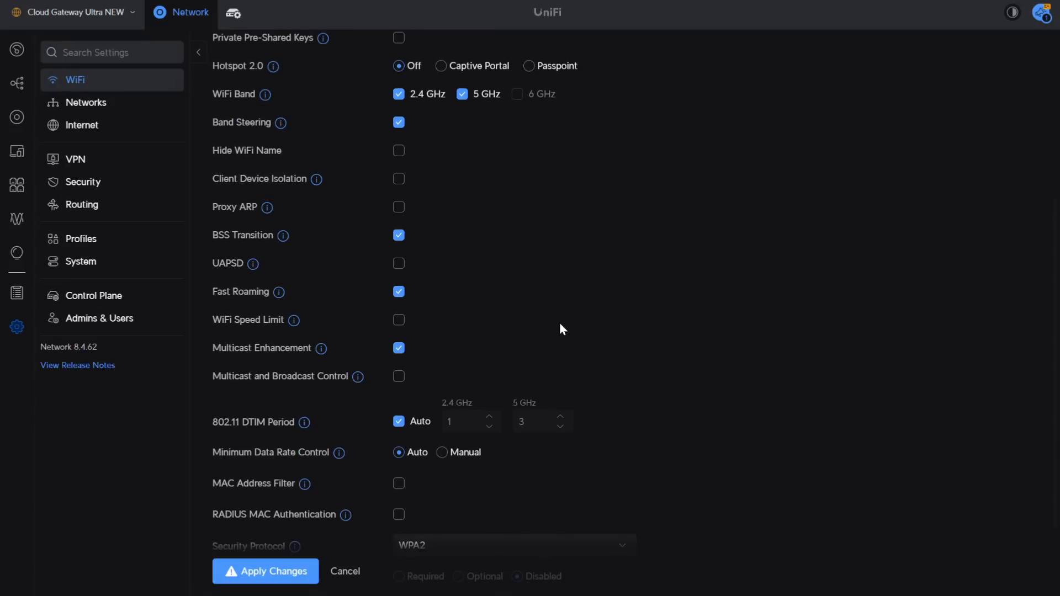
Set MyHomeWiFi's security protocol to WPA2/WPA3, check the remaining options and apply the changes.
{"action": "scroll", "coordinate": [560, 325], "scroll_direction": "down", "scroll_amount": 4}
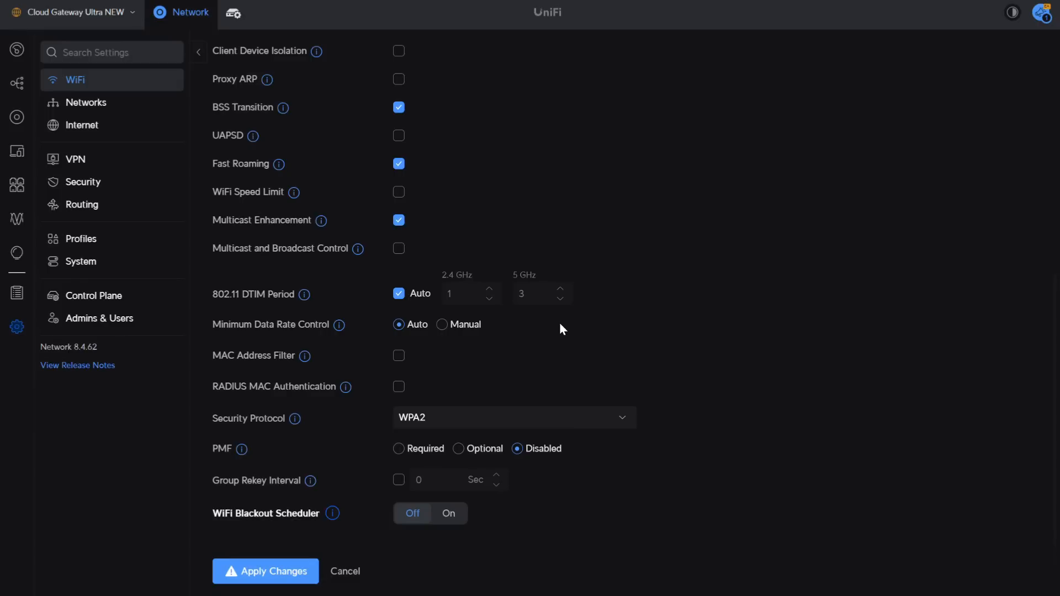
{"action": "left_click", "coordinate": [463, 421]}
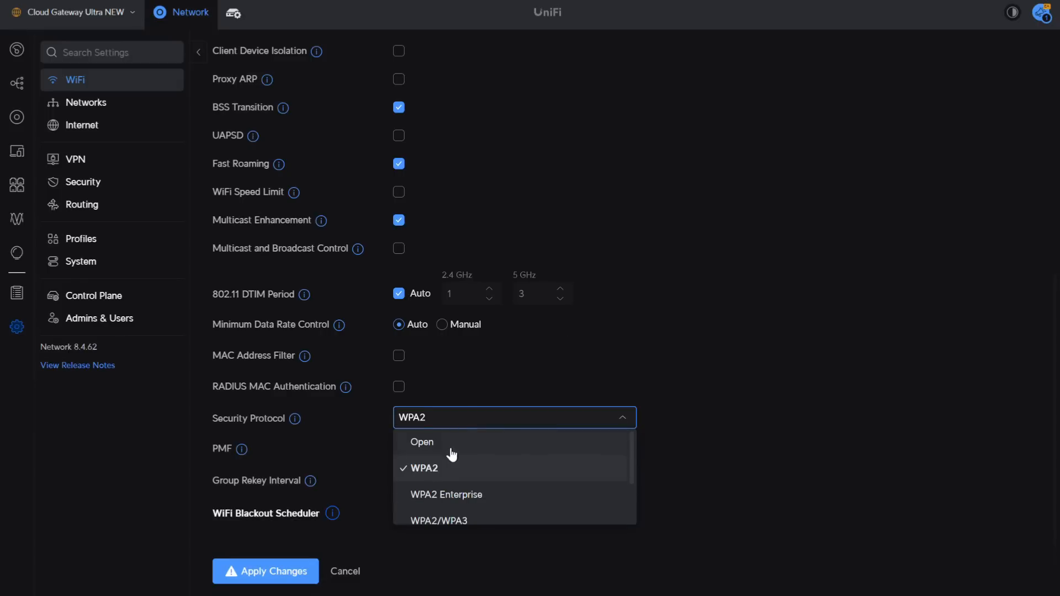
{"action": "scroll", "coordinate": [450, 501], "scroll_direction": "down", "scroll_amount": 1}
{"action": "left_click", "coordinate": [452, 499]}
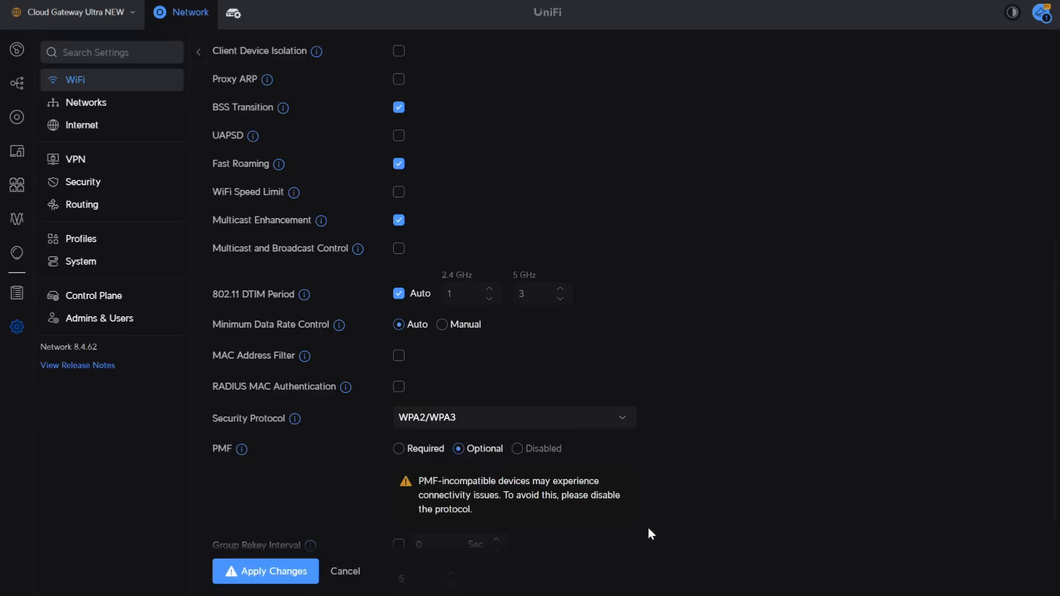
{"action": "scroll", "coordinate": [753, 452], "scroll_direction": "down", "scroll_amount": 3}
{"action": "scroll", "coordinate": [753, 452], "scroll_direction": "up", "scroll_amount": 9}
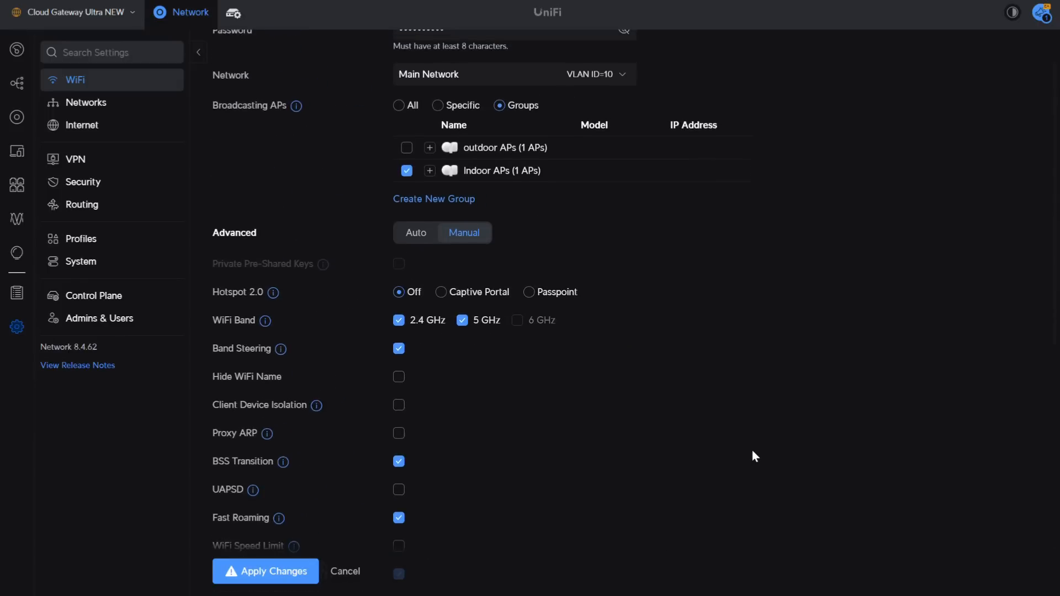
{"action": "scroll", "coordinate": [755, 456], "scroll_direction": "up", "scroll_amount": 1}
{"action": "scroll", "coordinate": [755, 456], "scroll_direction": "down", "scroll_amount": 10}
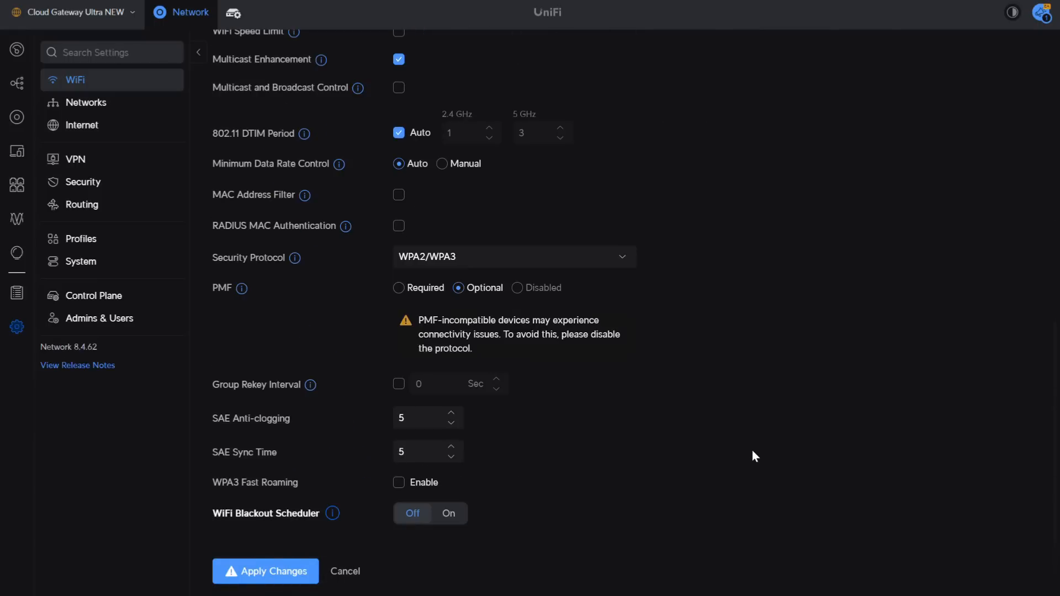
{"action": "left_click", "coordinate": [278, 572]}
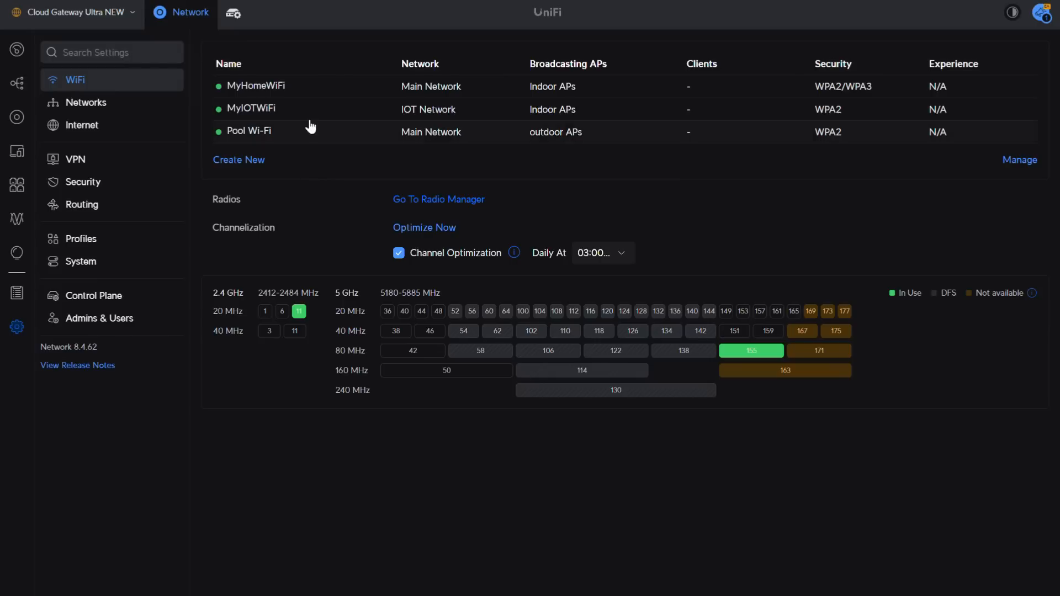
Reopen MyHomeWiFi briefly, and examine the Indoor AP's radio, meshing and band steering settings in the devices list.
{"action": "left_click", "coordinate": [266, 88]}
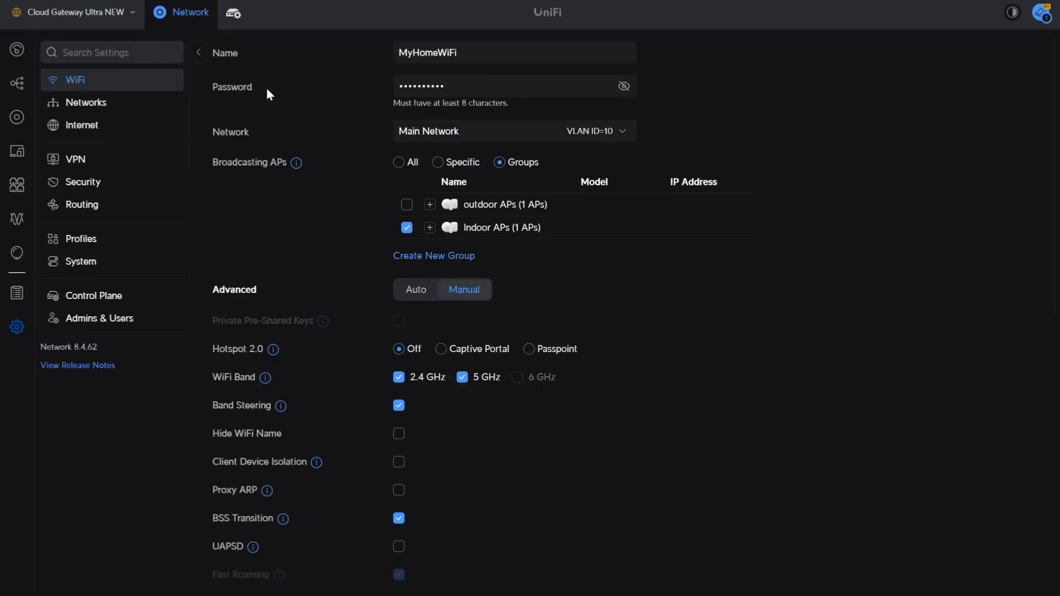
{"action": "left_click", "coordinate": [17, 117]}
{"action": "left_click", "coordinate": [113, 158]}
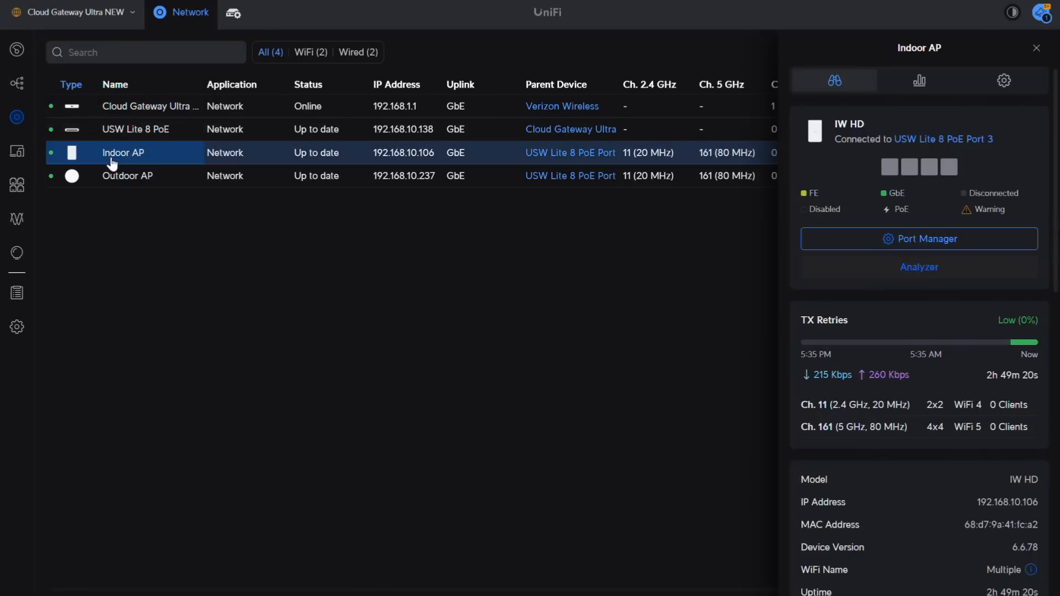
{"action": "left_click", "coordinate": [1005, 80]}
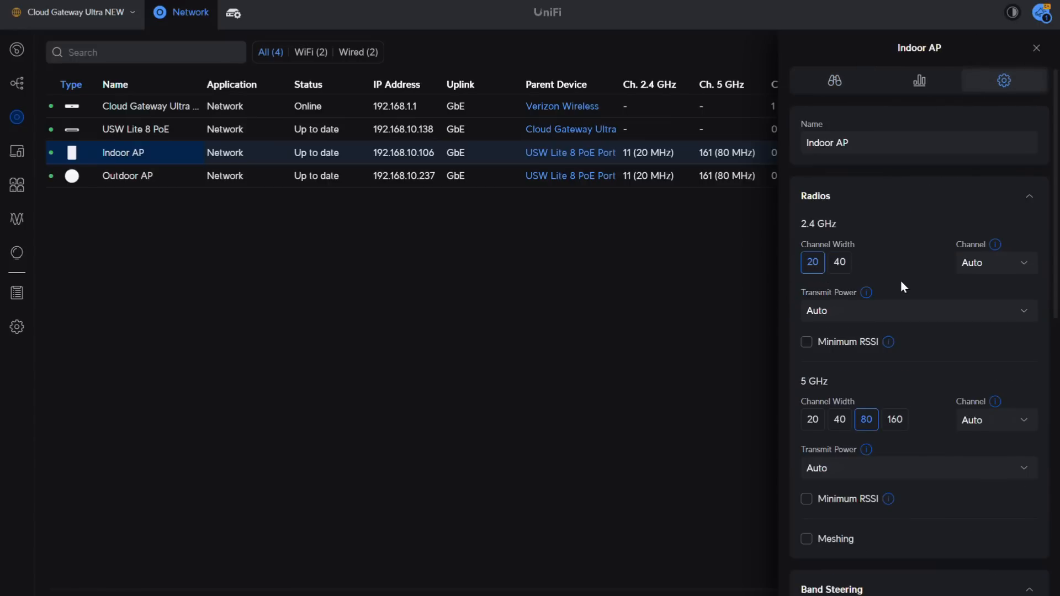
{"action": "scroll", "coordinate": [891, 257], "scroll_direction": "down", "scroll_amount": 2}
{"action": "scroll", "coordinate": [956, 399], "scroll_direction": "down", "scroll_amount": 1}
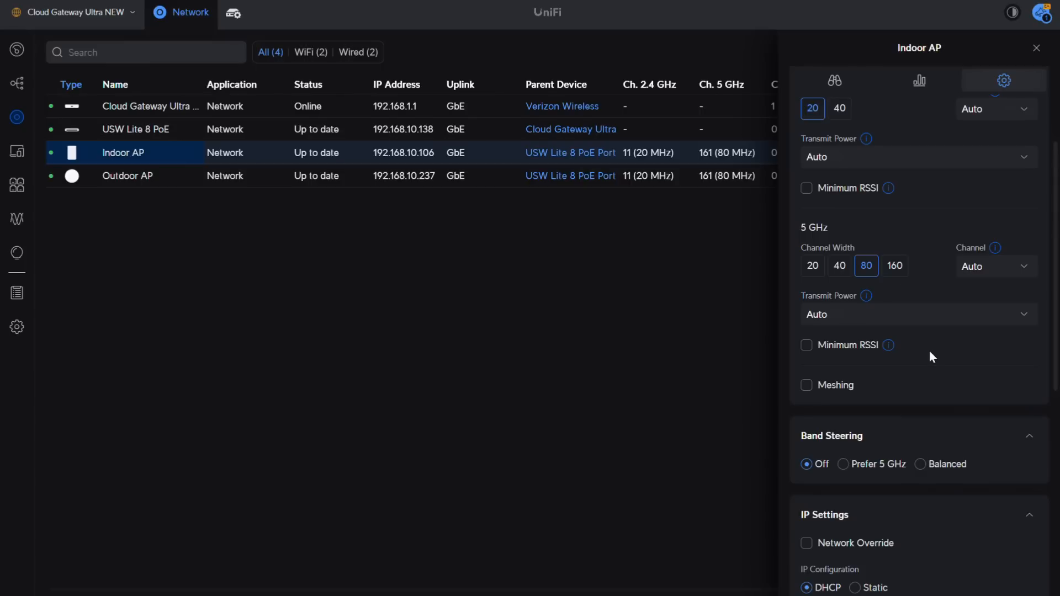
{"action": "scroll", "coordinate": [929, 350], "scroll_direction": "down", "scroll_amount": 1}
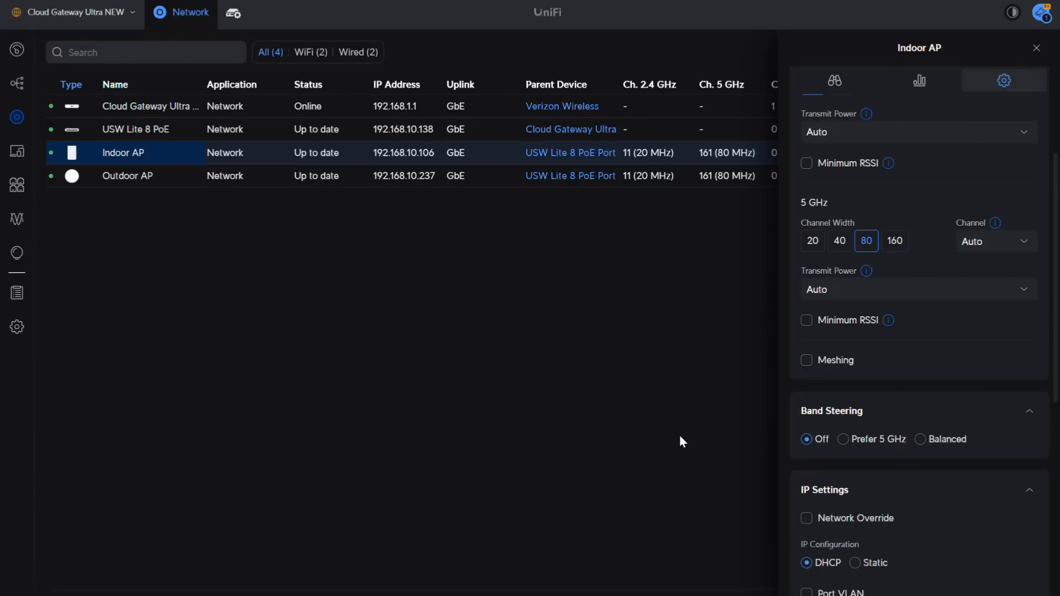
{"action": "left_click", "coordinate": [1036, 49]}
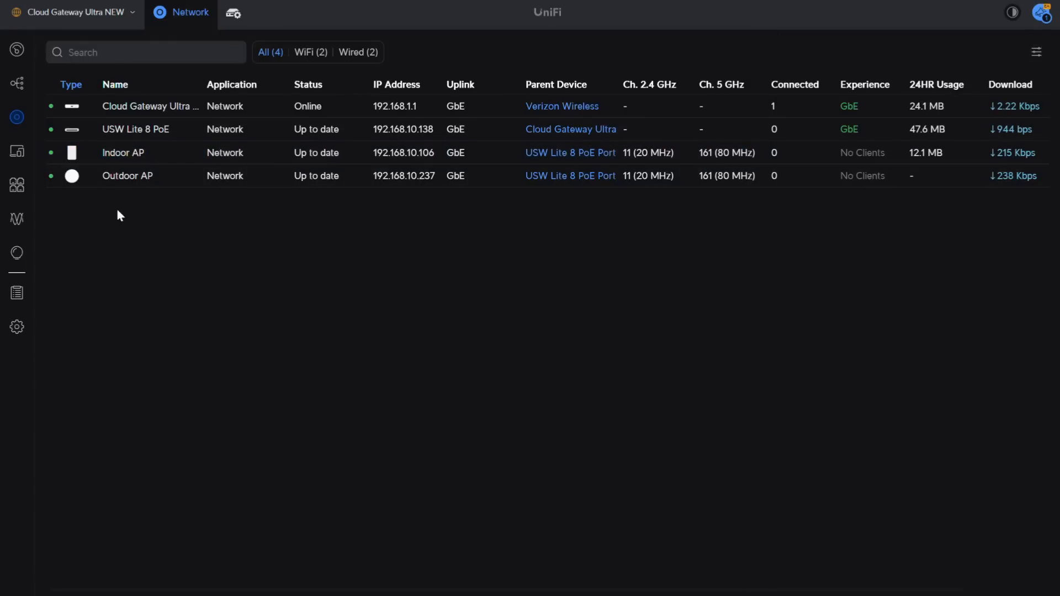
Enable Multicast Enhancement for the MyIOTWiFi network and apply the changes.
{"action": "left_click", "coordinate": [17, 326]}
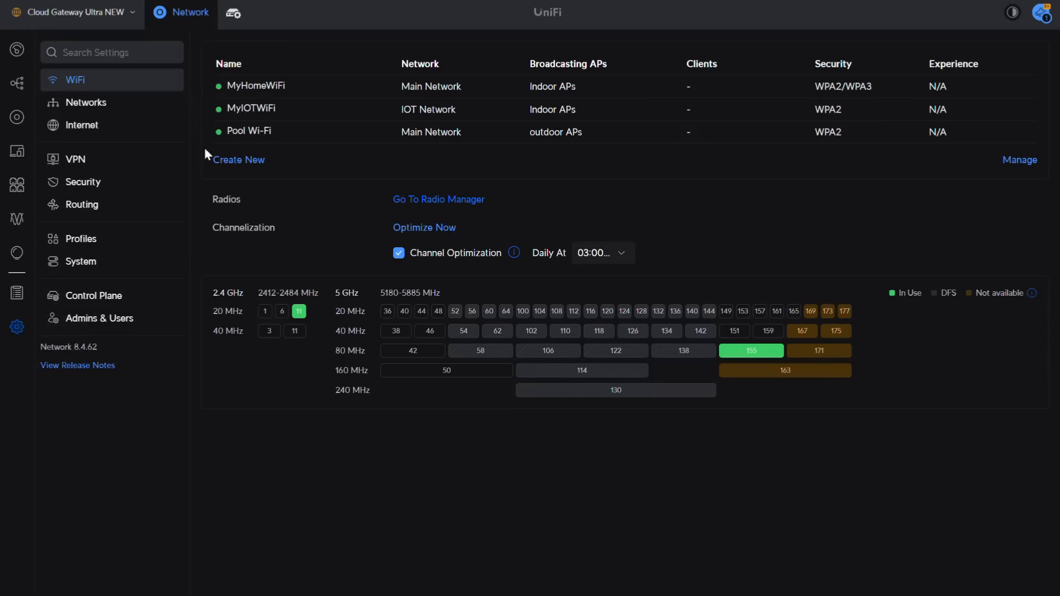
{"action": "left_click", "coordinate": [252, 108]}
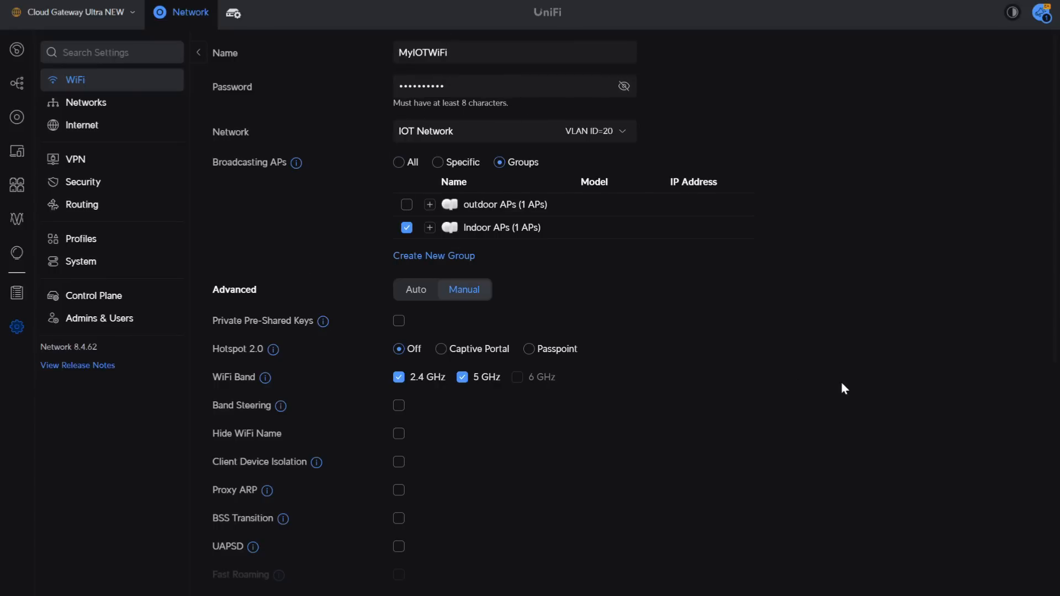
{"action": "scroll", "coordinate": [841, 387], "scroll_direction": "down", "scroll_amount": 3}
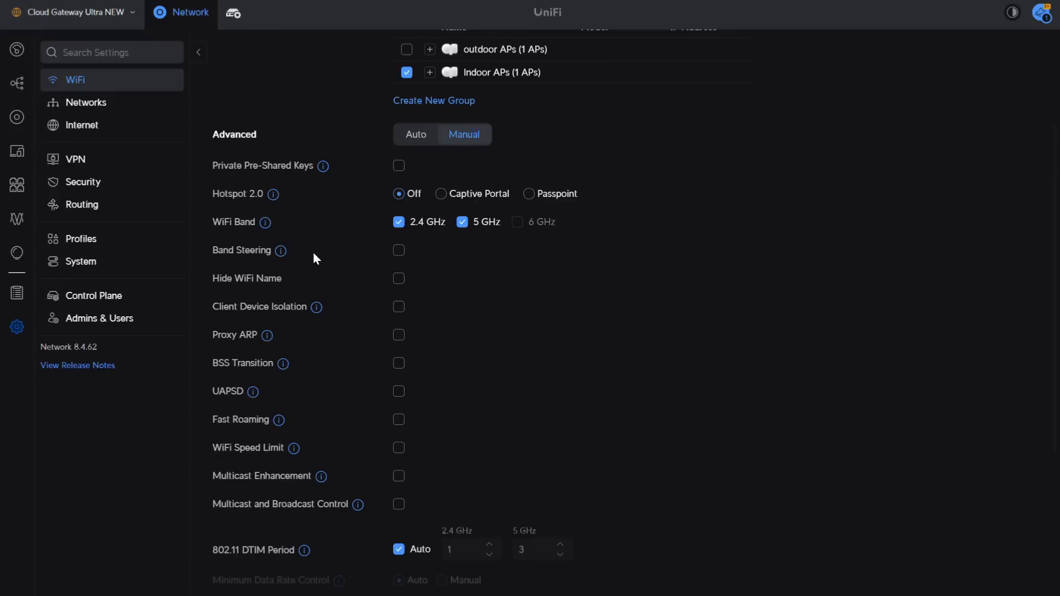
{"action": "mouse_move", "coordinate": [281, 253]}
{"action": "left_click", "coordinate": [399, 476]}
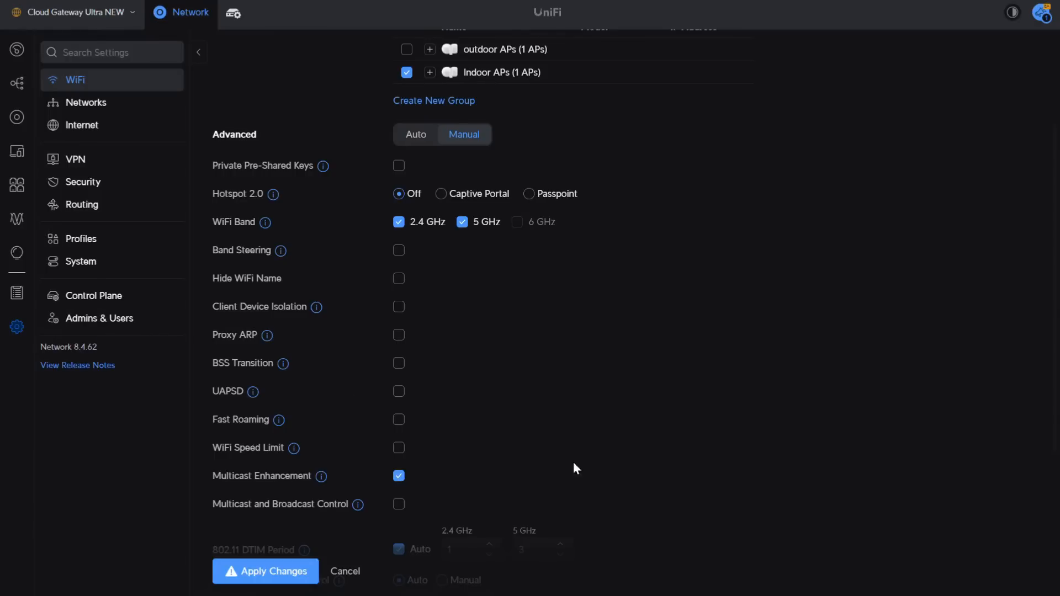
{"action": "left_click", "coordinate": [288, 572]}
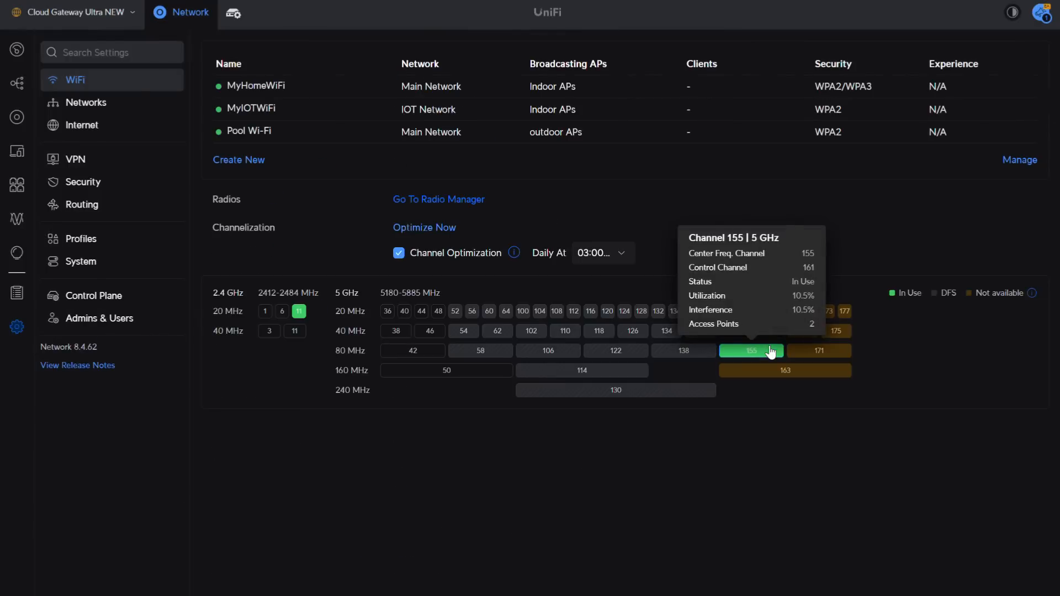